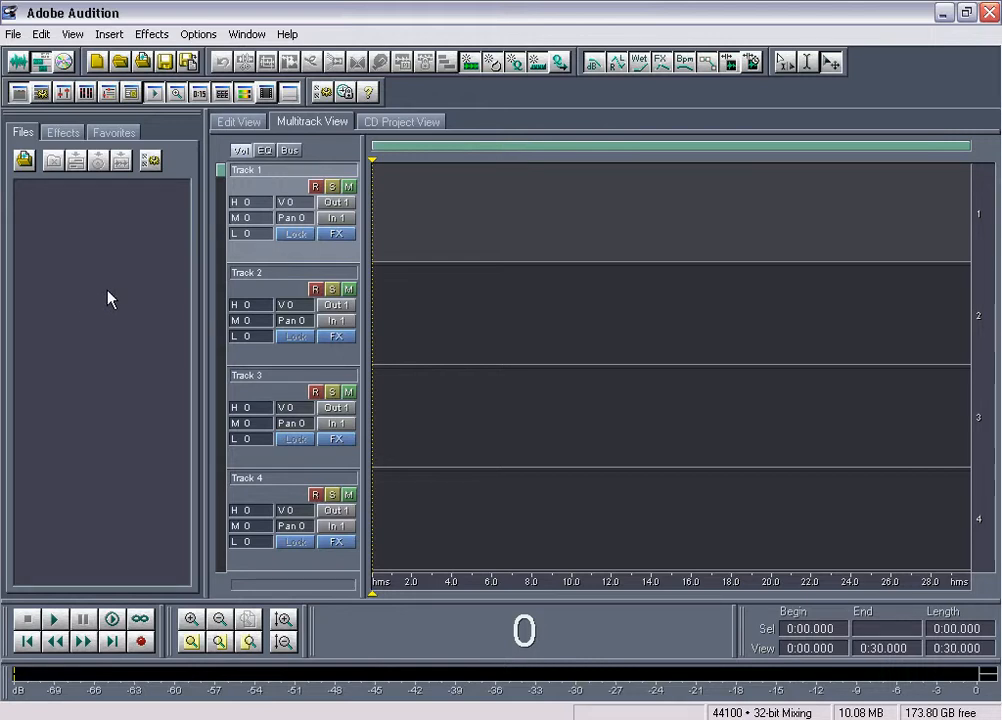
# Import Voice EDIT.mp3 from the December 26-Jan 1 folder, with Auto Play of previews turned off.
pyautogui.doubleClick(108, 297)
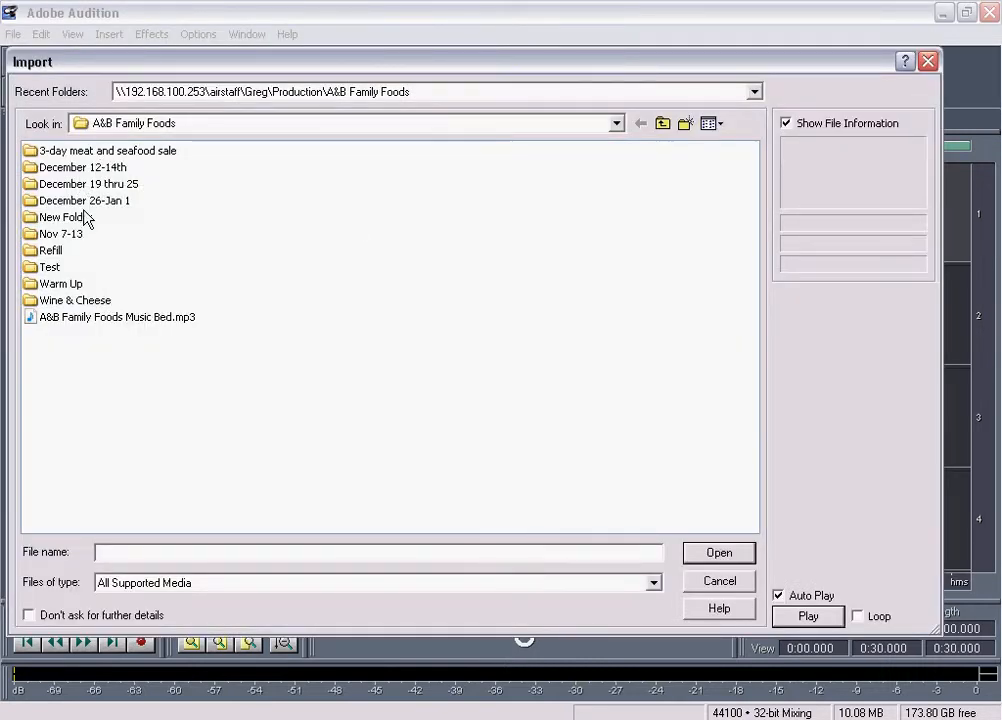
pyautogui.click(66, 201)
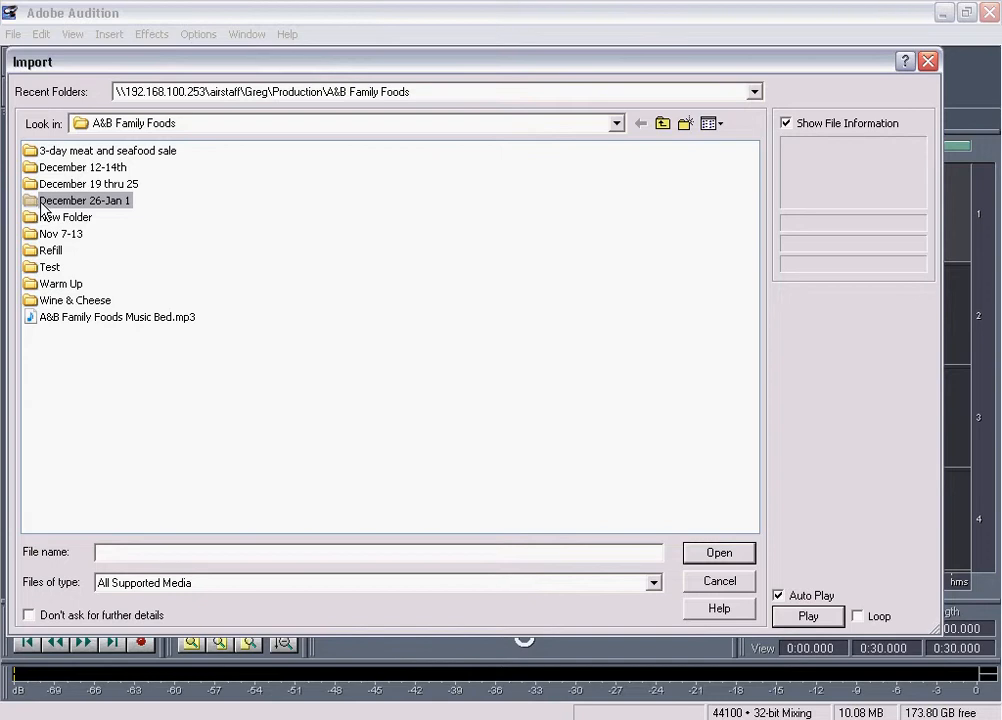
pyautogui.doubleClick(43, 204)
pyautogui.click(70, 167)
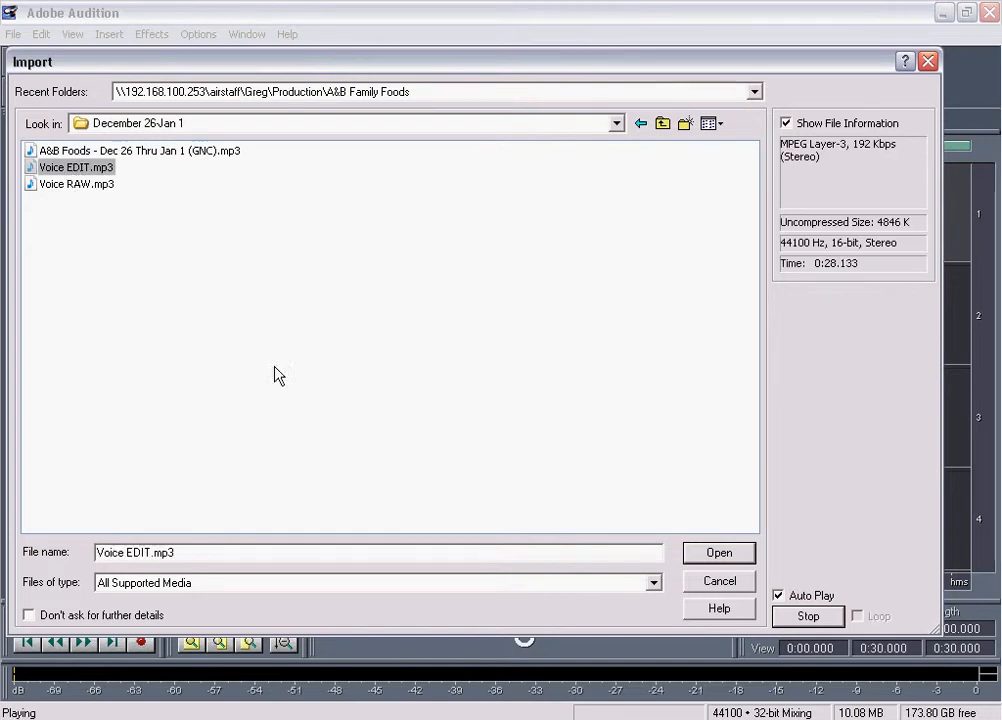
pyautogui.click(803, 615)
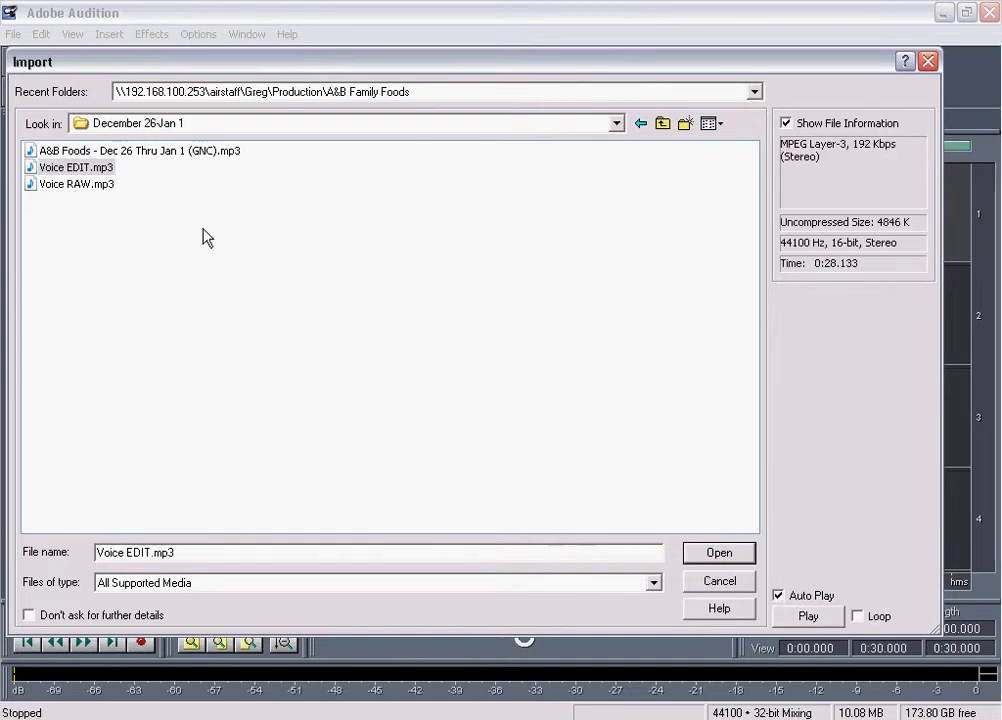
pyautogui.click(67, 186)
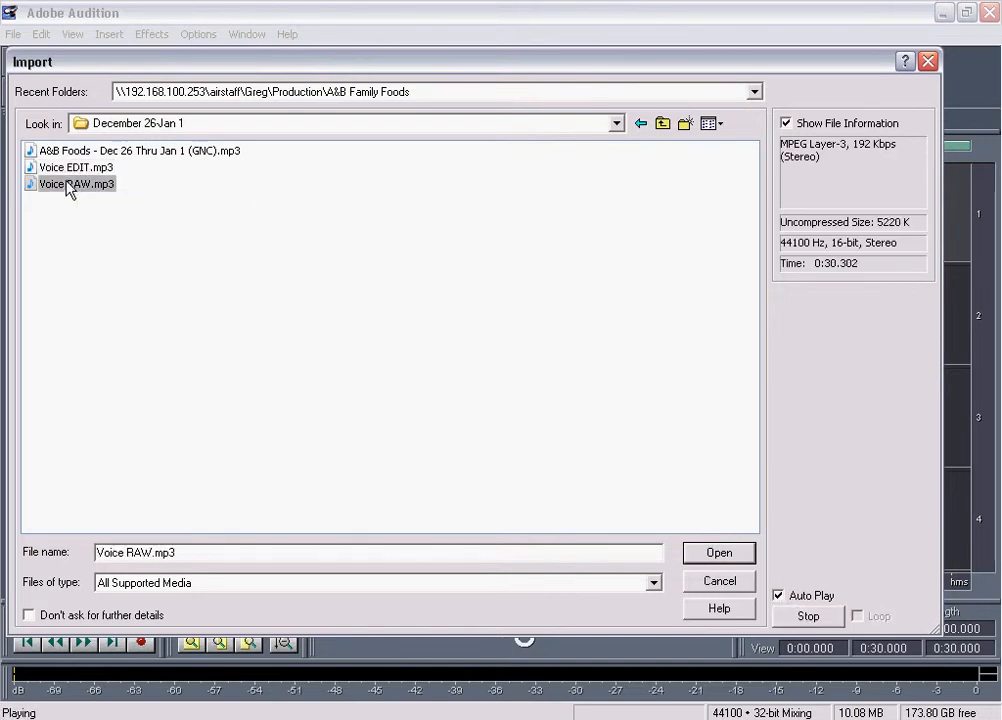
pyautogui.click(778, 596)
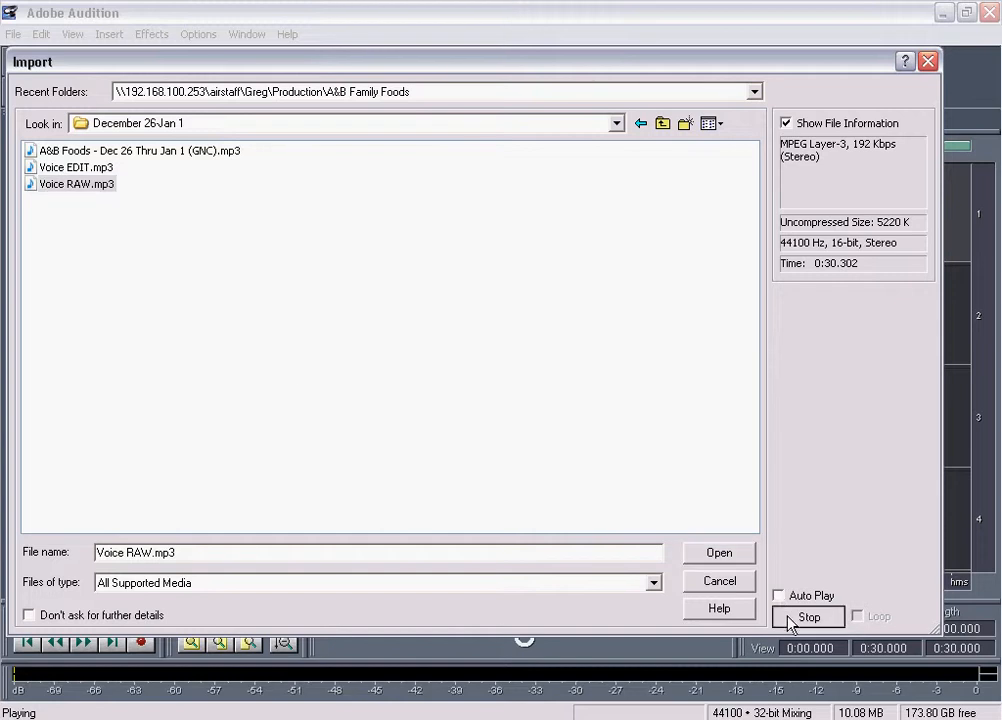
pyautogui.click(789, 620)
pyautogui.click(40, 170)
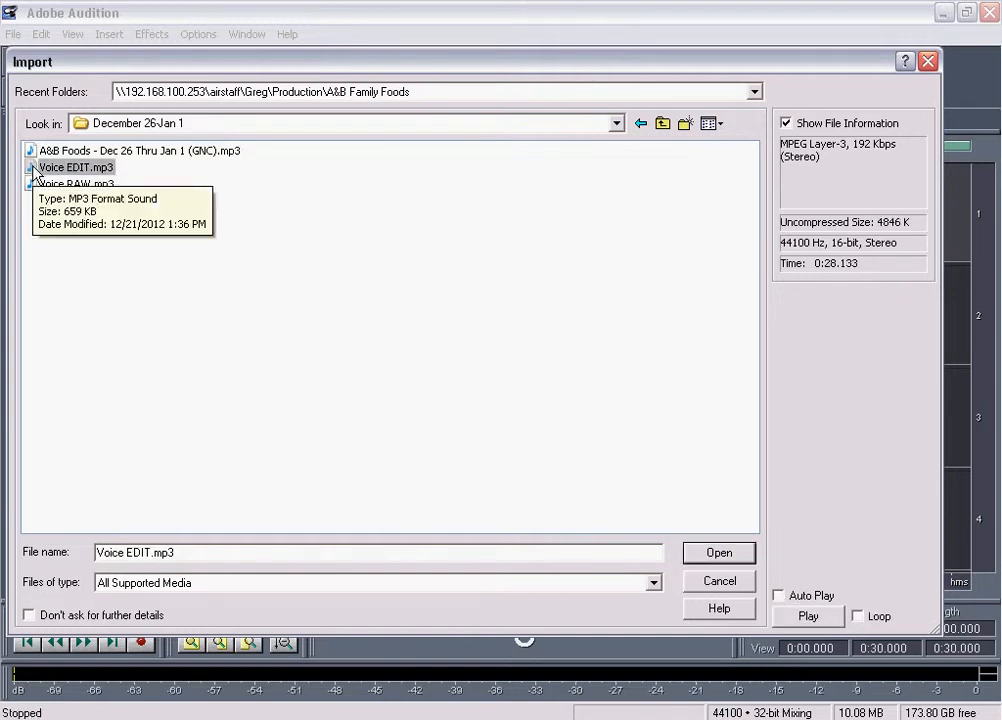
pyautogui.doubleClick(35, 172)
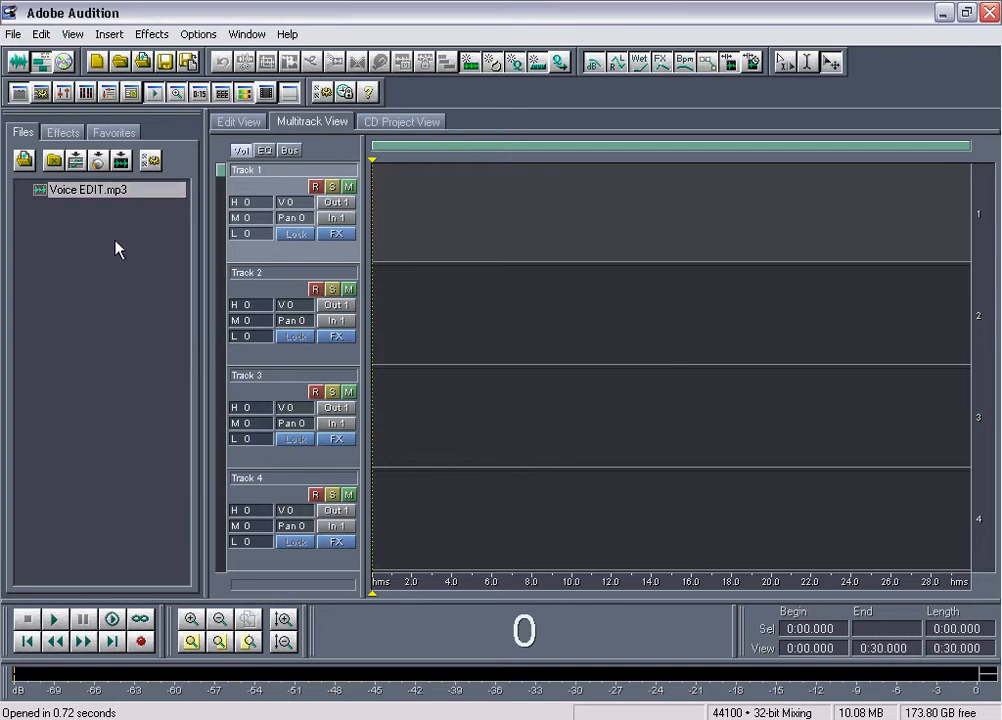
pyautogui.doubleClick(117, 249)
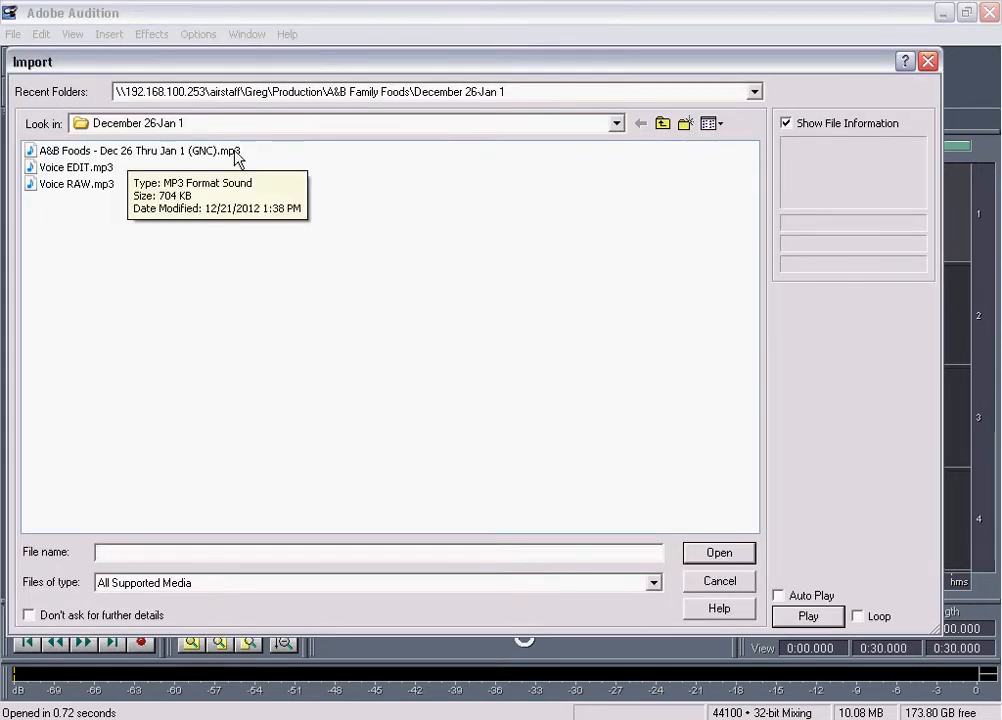
pyautogui.click(720, 582)
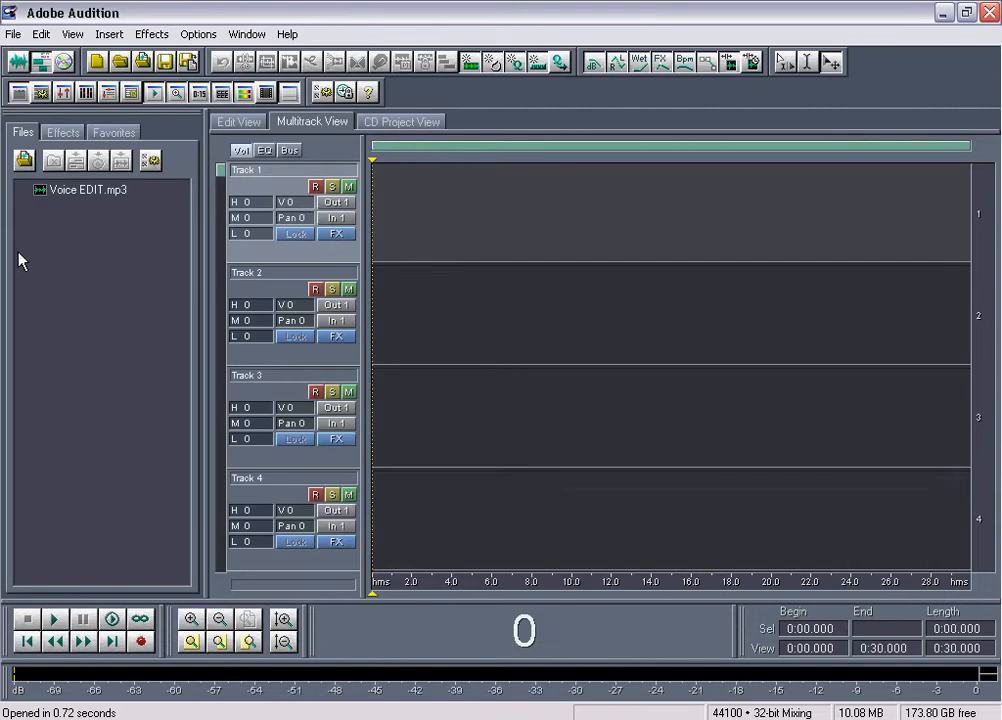
# Place the Voice EDIT.mp3 clip on Track 1 and shift it close to the start of the timeline.
pyautogui.click(43, 196)
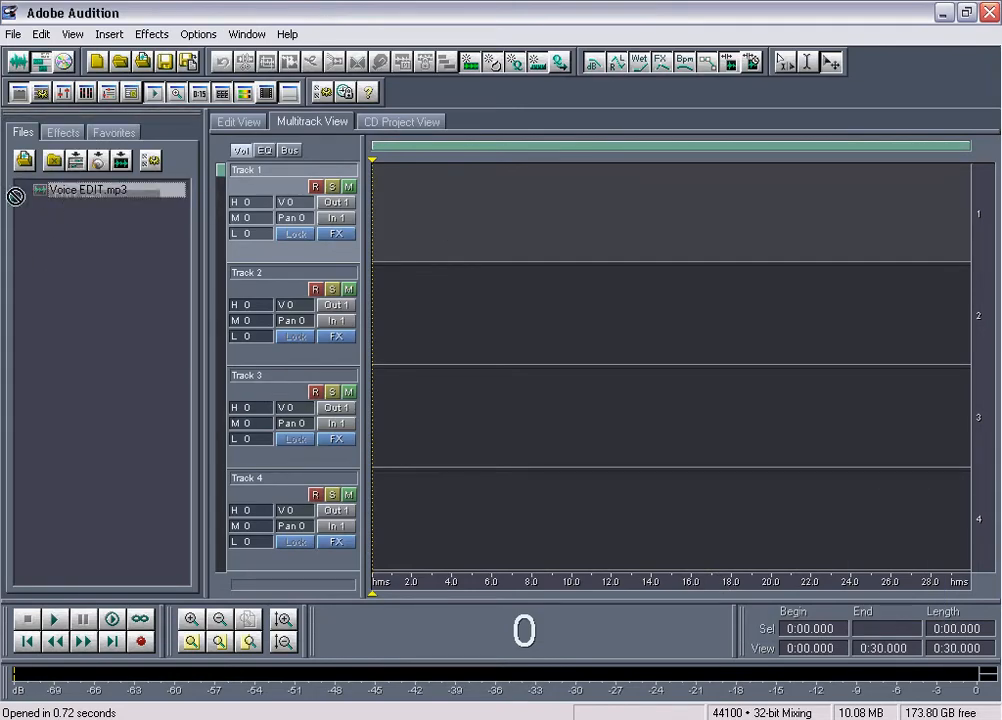
pyautogui.moveTo(42, 197); pyautogui.dragTo(392, 210)
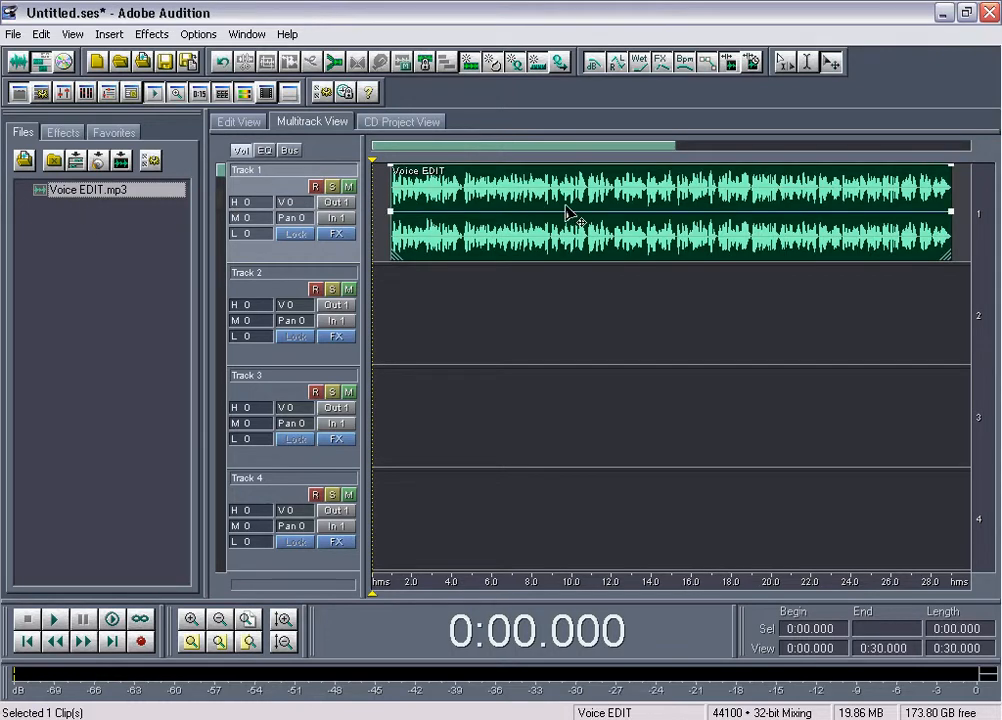
pyautogui.moveTo(566, 208); pyautogui.dragTo(553, 203)
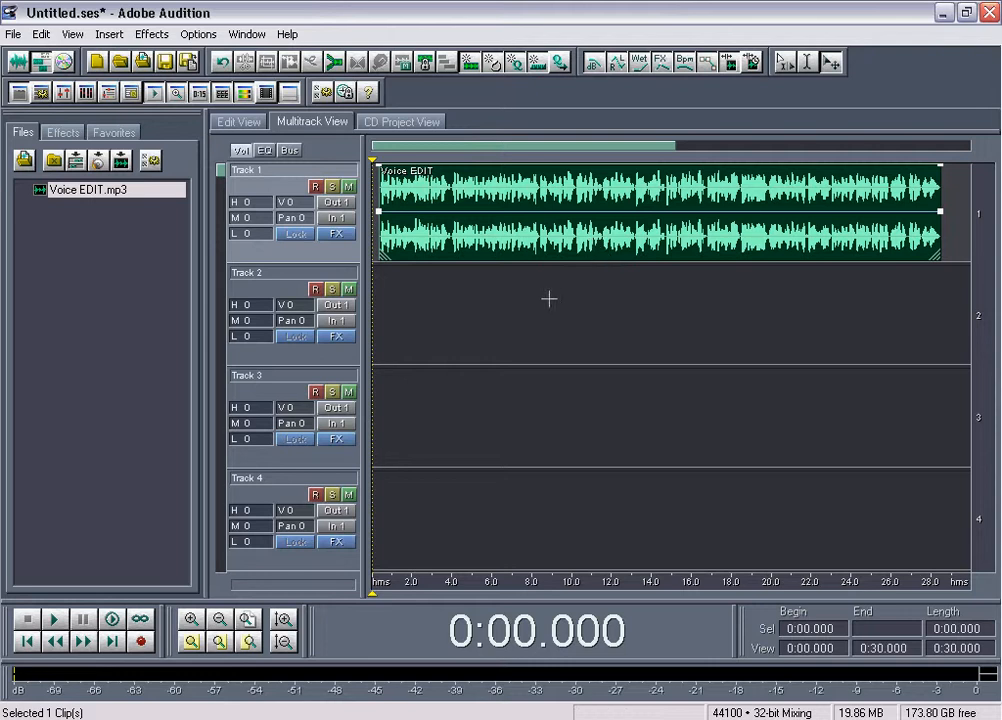
# Import A&B Family Foods Music Bed.mp3 from the A&B Family Foods folder.
pyautogui.doubleClick(83, 277)
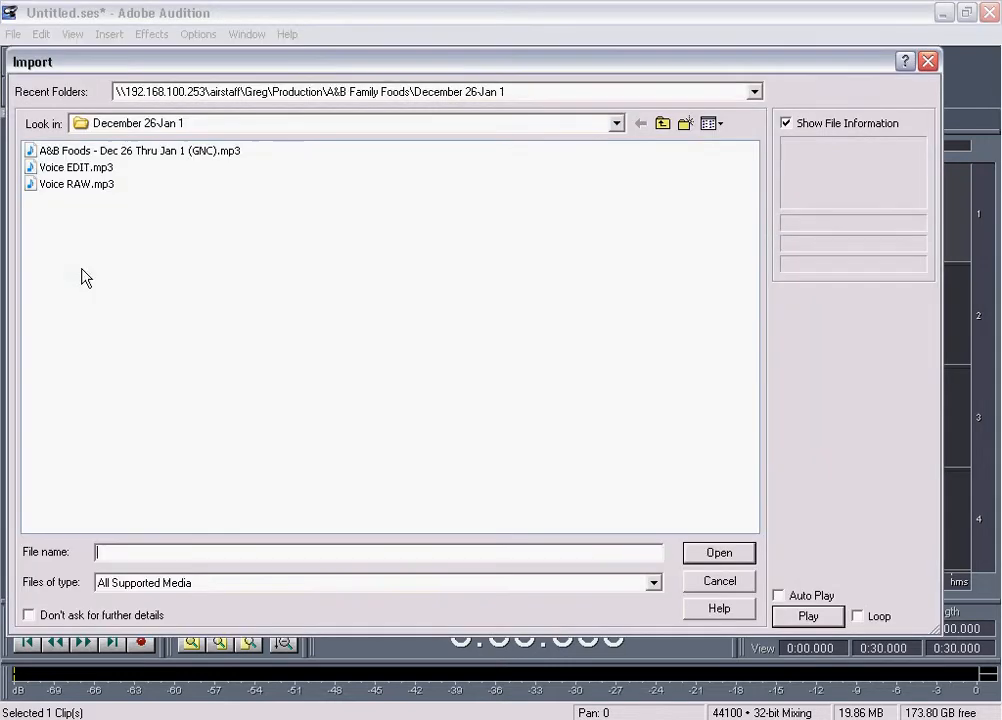
pyautogui.click(658, 130)
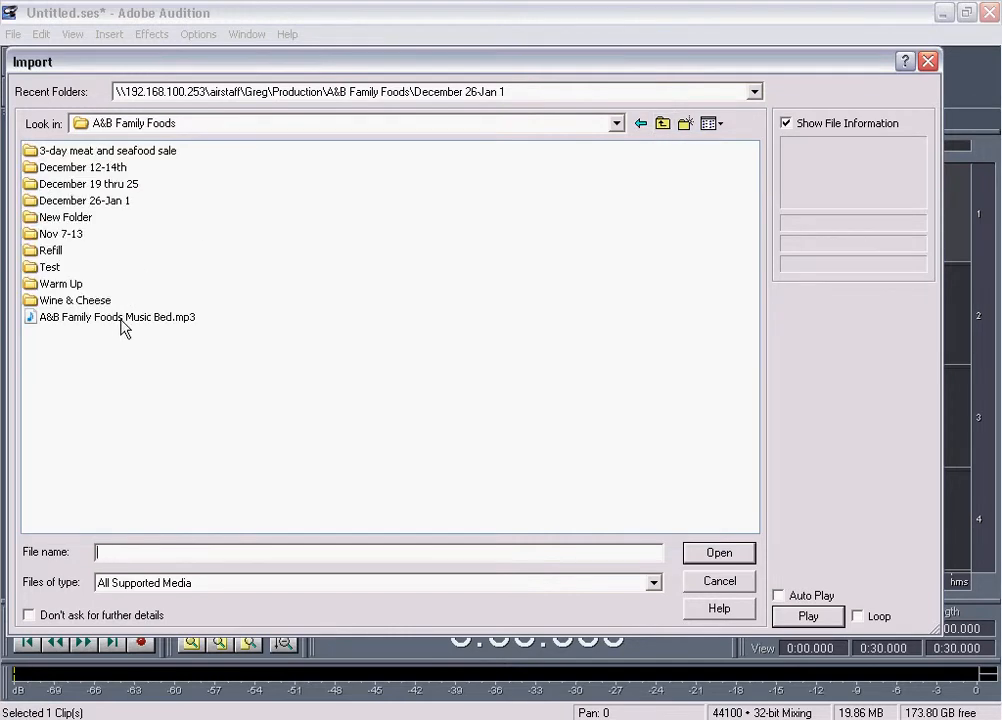
pyautogui.click(55, 318)
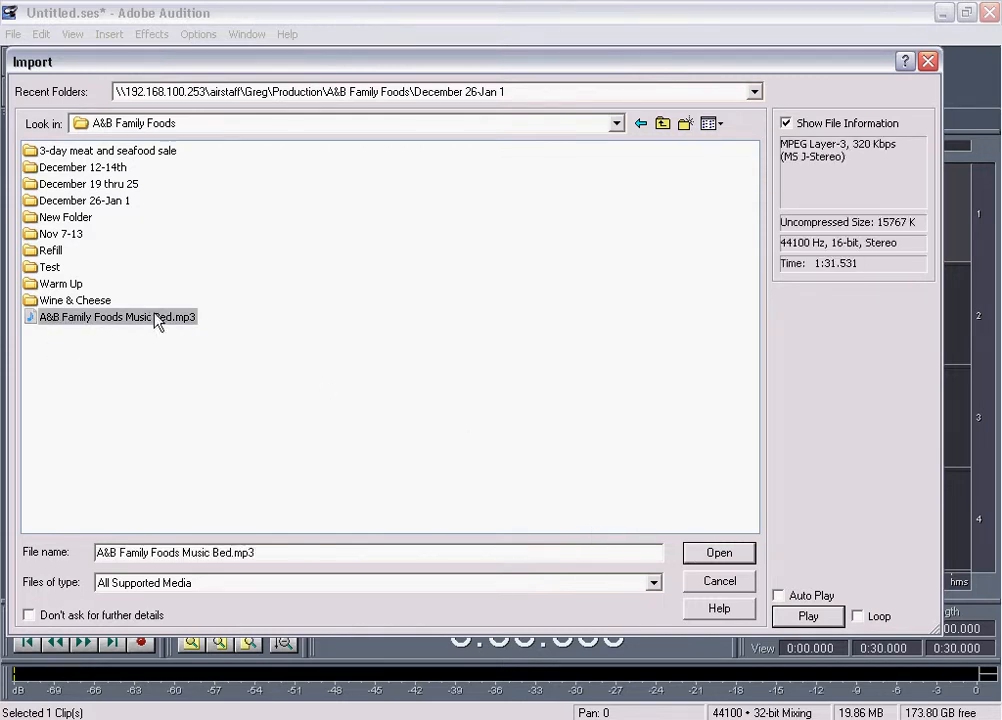
pyautogui.click(689, 556)
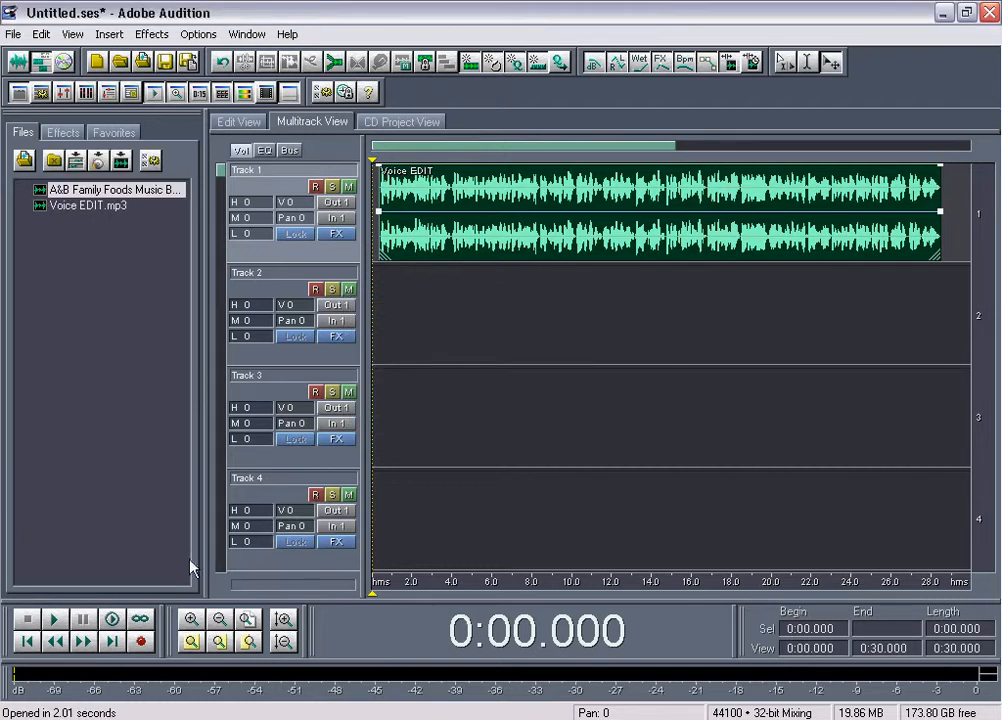
# Check the Voice EDIT waveform in Edit View, and insert the A&B Family Foods Music Bed at the start of Track 2 in Multitrack View.
pyautogui.doubleClick(100, 206)
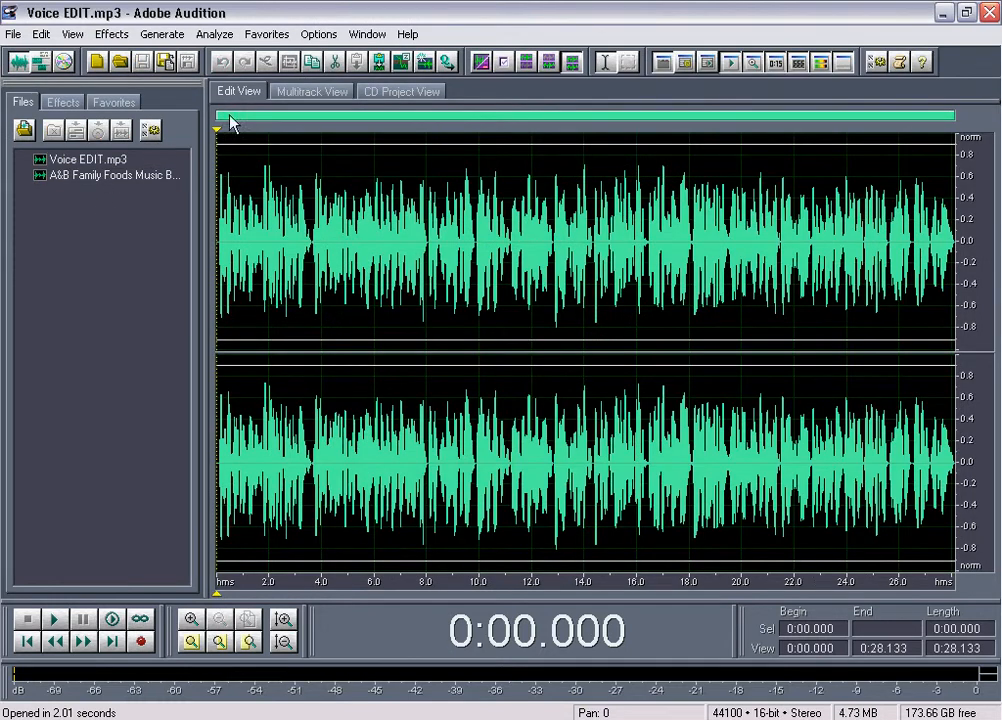
pyautogui.click(310, 91)
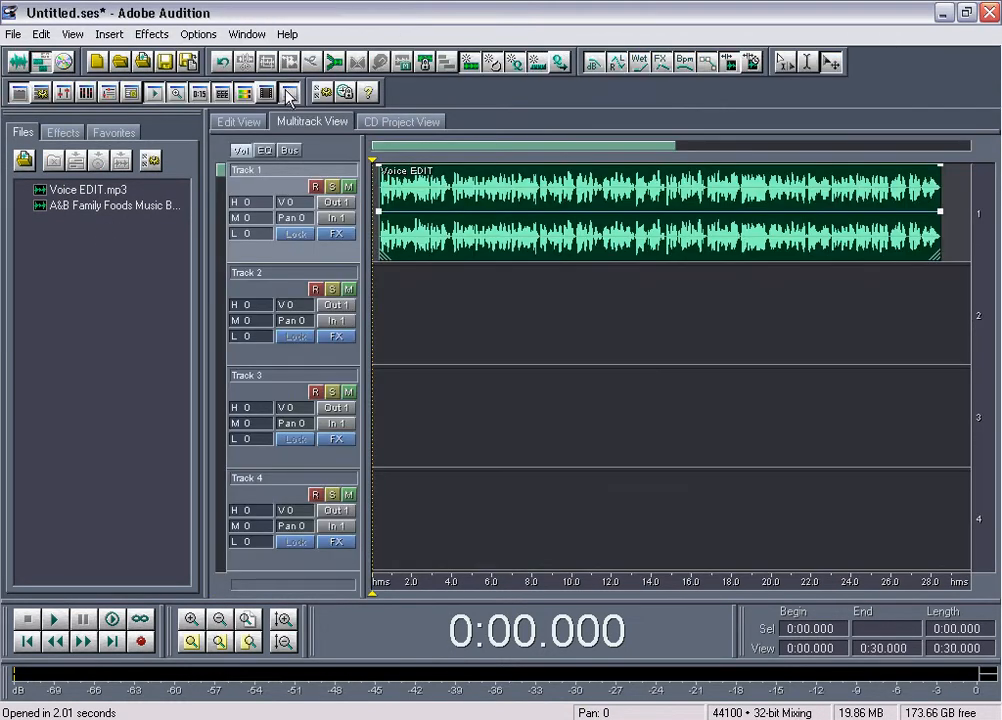
pyautogui.click(103, 206)
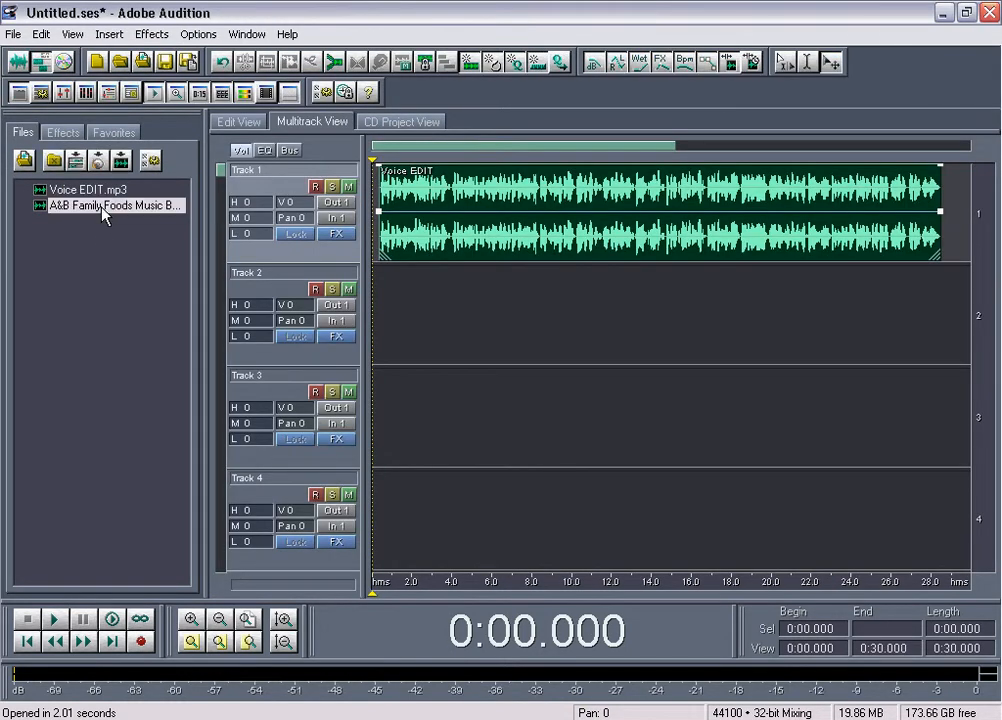
pyautogui.moveTo(448, 315); pyautogui.dragTo(400, 312)
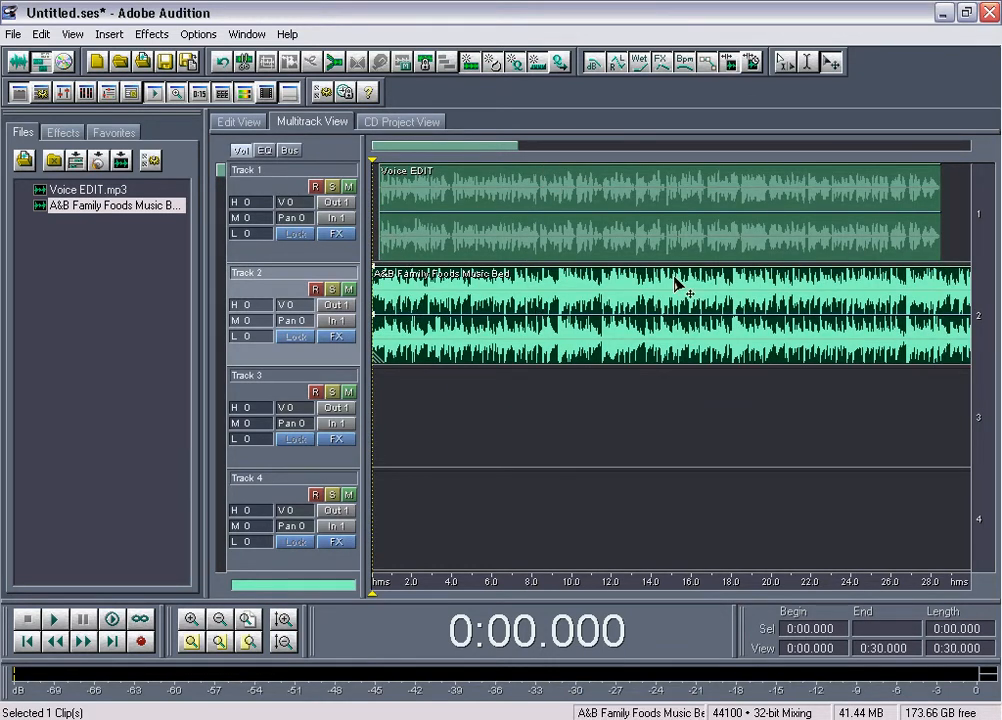
# Select the Voice EDIT clip and examine both clips at different horizontal zoom levels along the timeline.
pyautogui.click(907, 256)
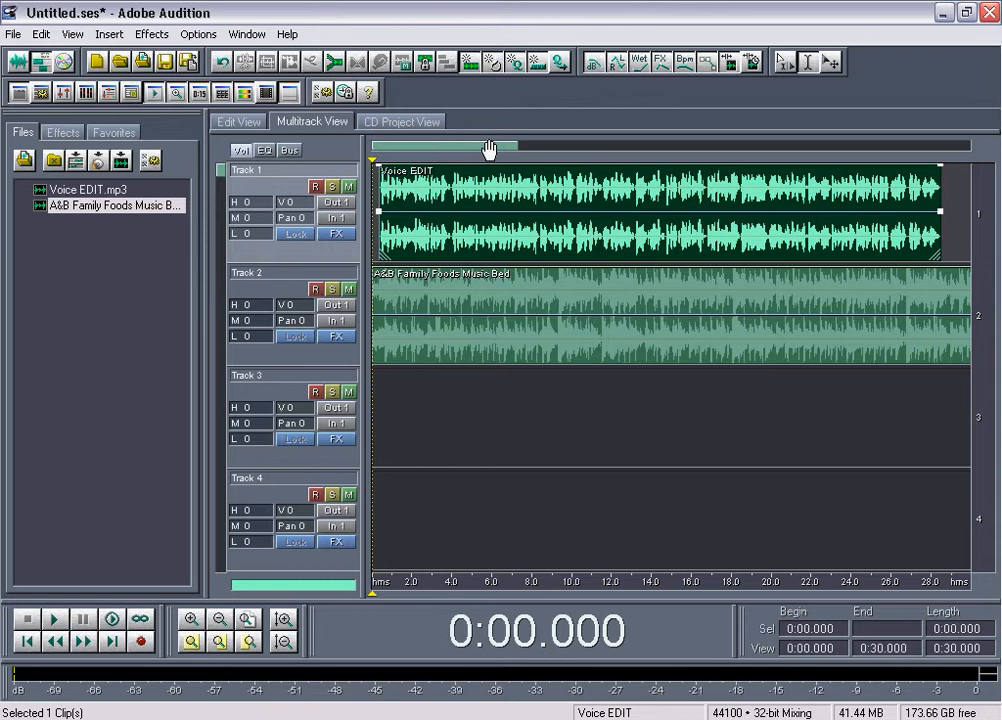
pyautogui.scroll(-2, 488, 149)
pyautogui.scroll(4, 488, 149)
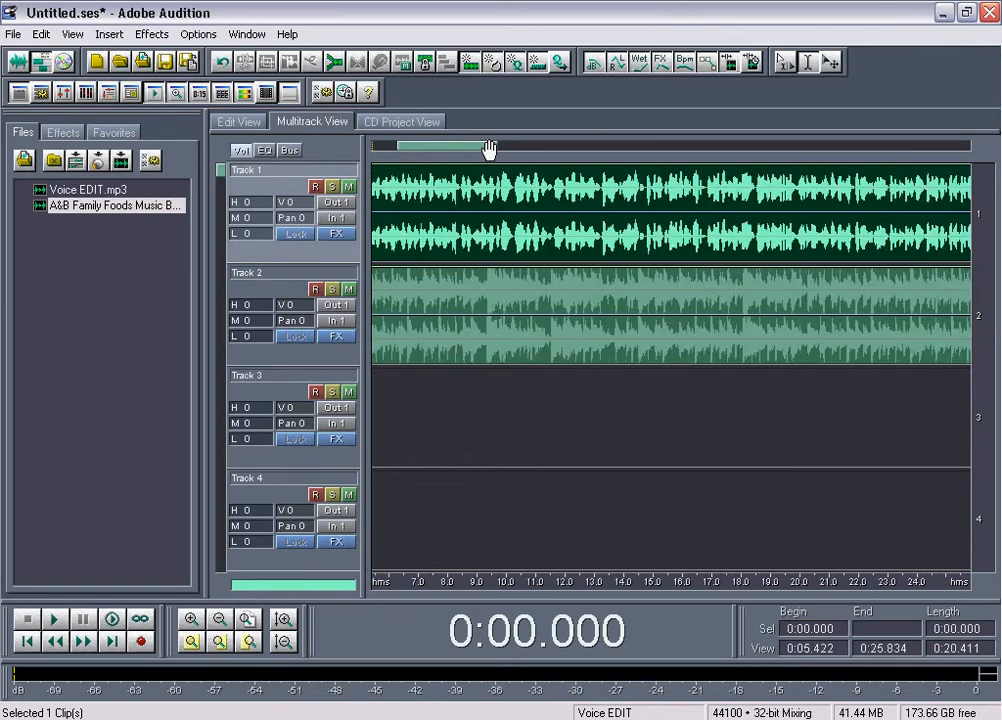
pyautogui.scroll(7, 488, 149)
pyautogui.scroll(-7, 430, 149)
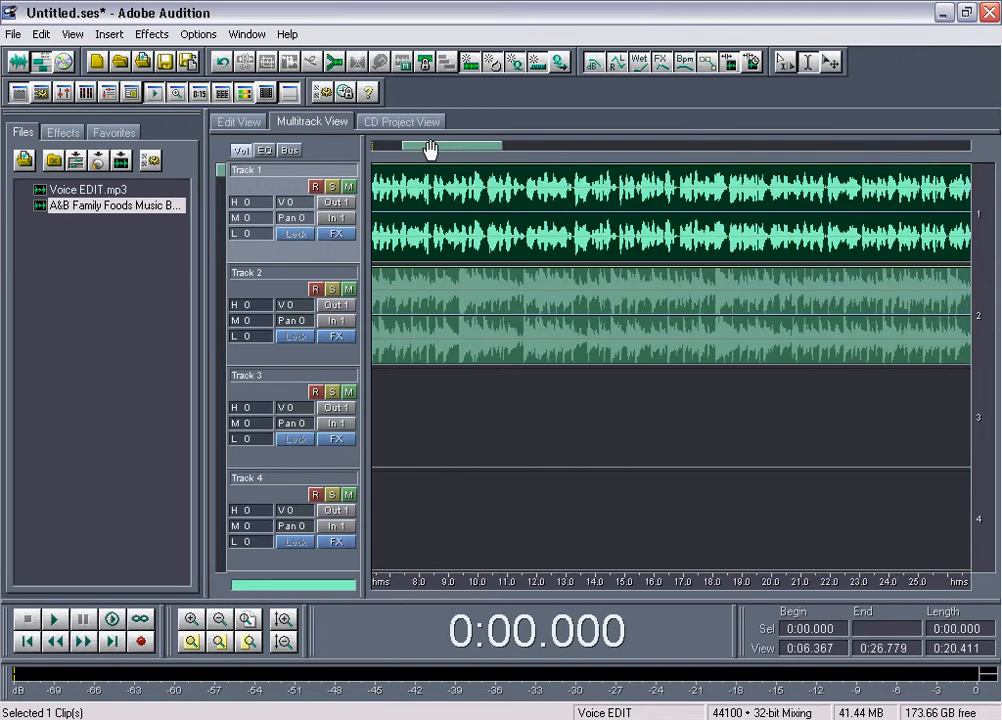
pyautogui.scroll(-3, 430, 149)
pyautogui.scroll(2, 461, 149)
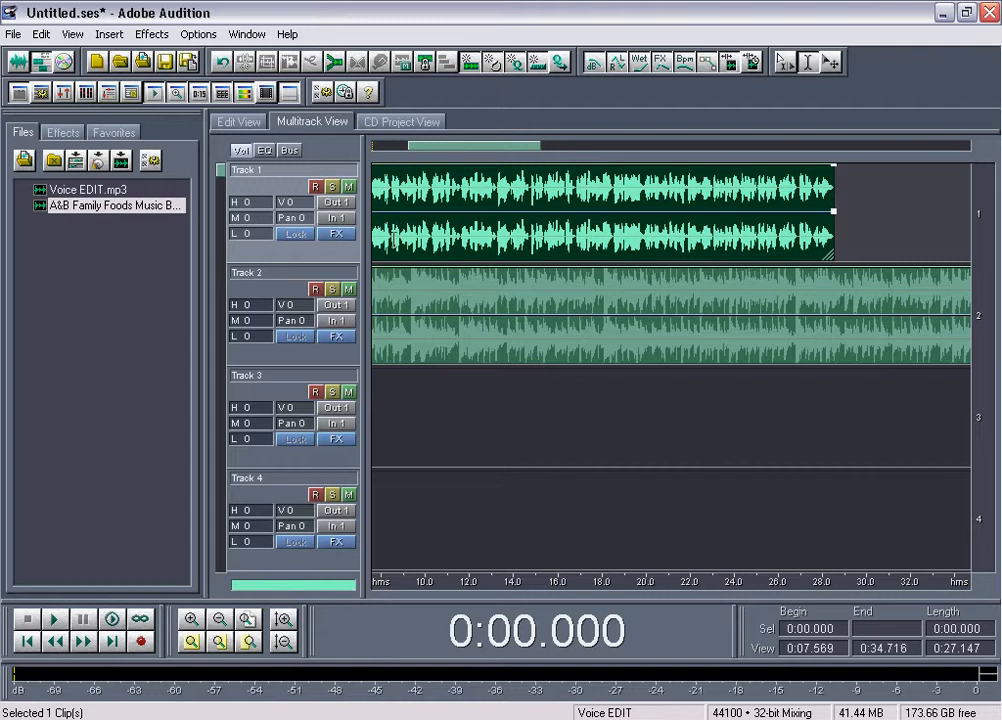
# Examine the multitrack session at different vertical zoom levels, from many compact tracks to a few tall ones.
pyautogui.scroll(-4, 461, 389)
pyautogui.scroll(4, 461, 389)
pyautogui.scroll(-6, 461, 389)
pyautogui.scroll(6, 460, 388)
pyautogui.scroll(-4, 325, 356)
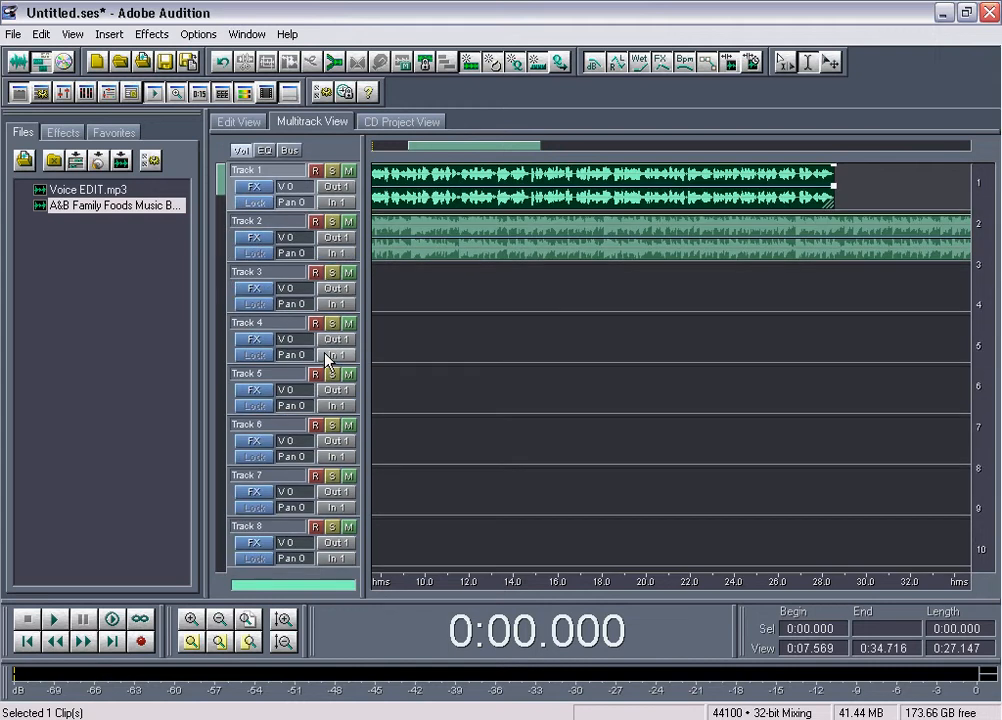
pyautogui.scroll(-4, 325, 357)
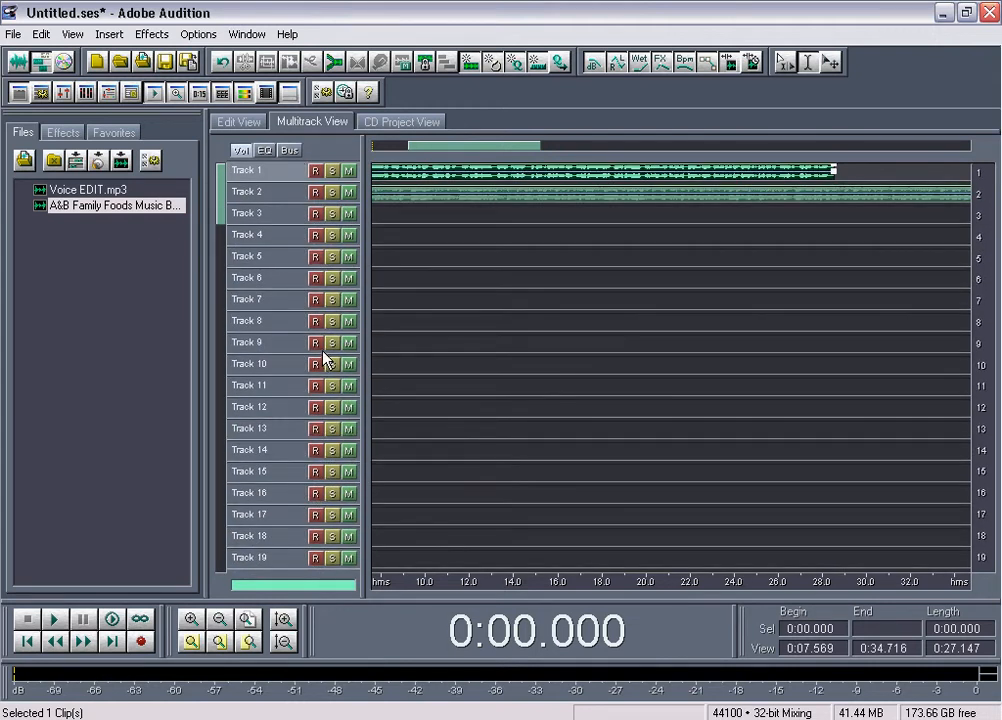
pyautogui.scroll(6, 278, 236)
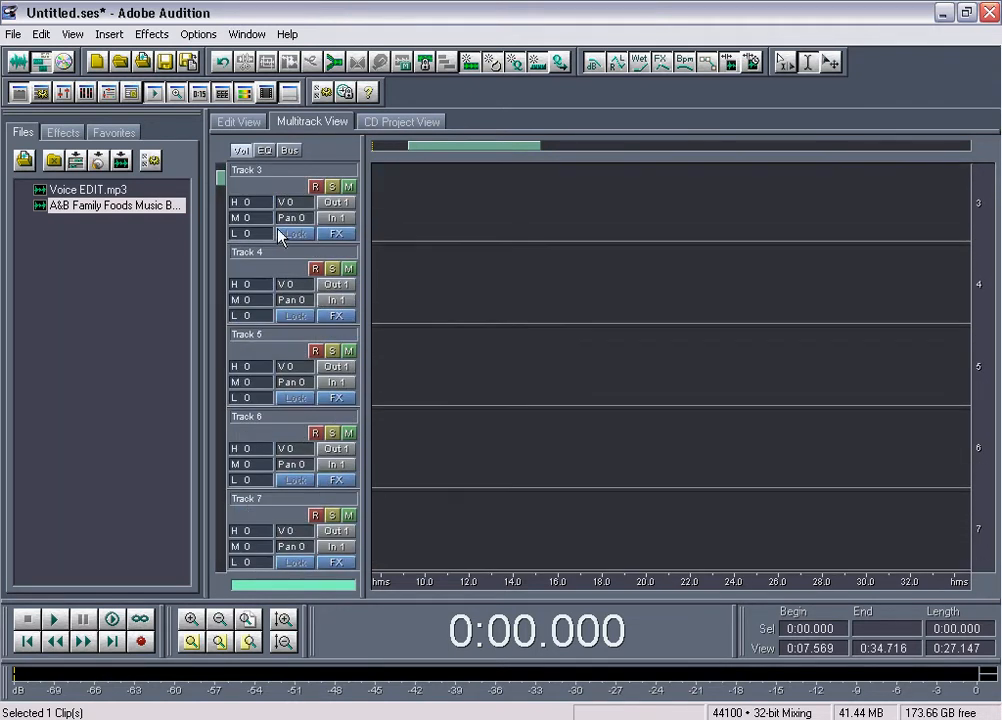
pyautogui.scroll(-4, 281, 268)
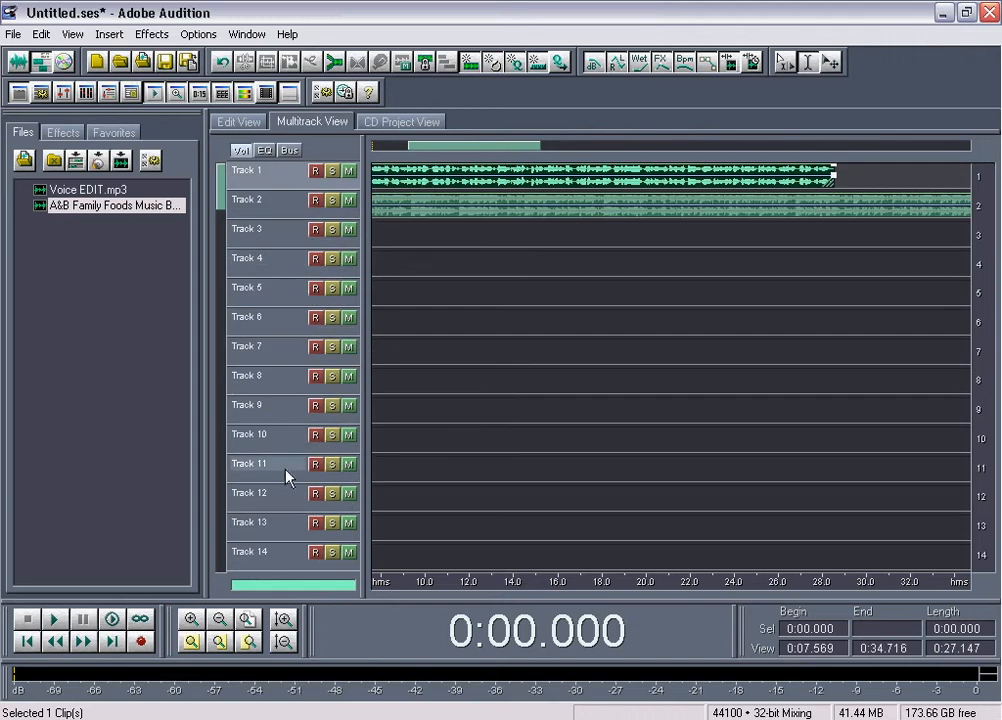
pyautogui.scroll(4, 270, 472)
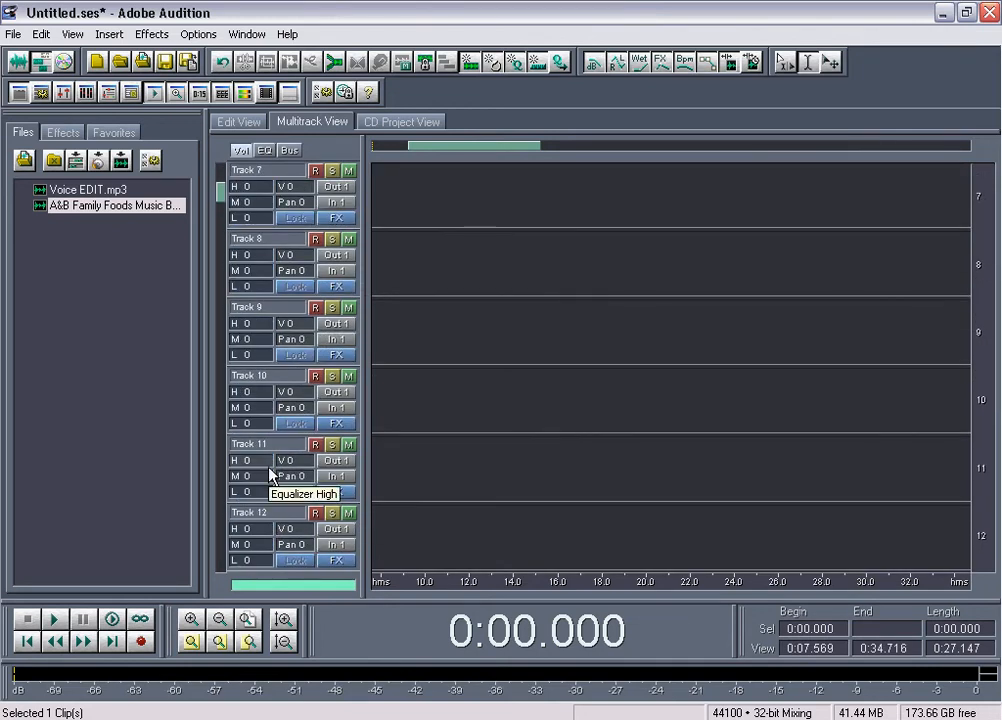
pyautogui.scroll(2, 284, 463)
pyautogui.scroll(-5, 284, 465)
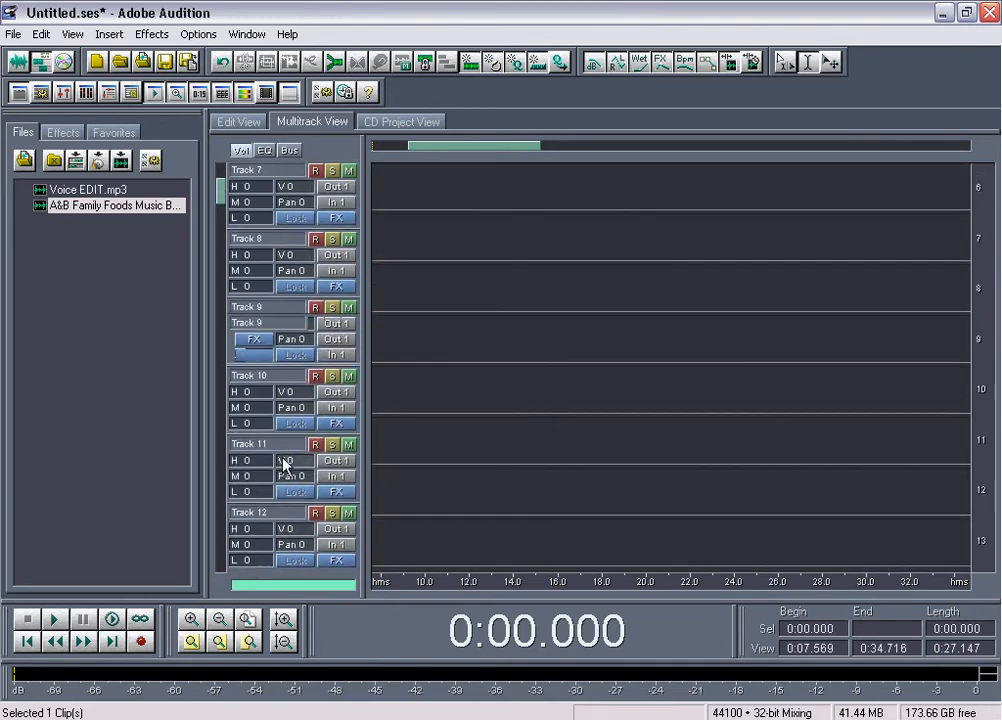
pyautogui.scroll(4, 277, 289)
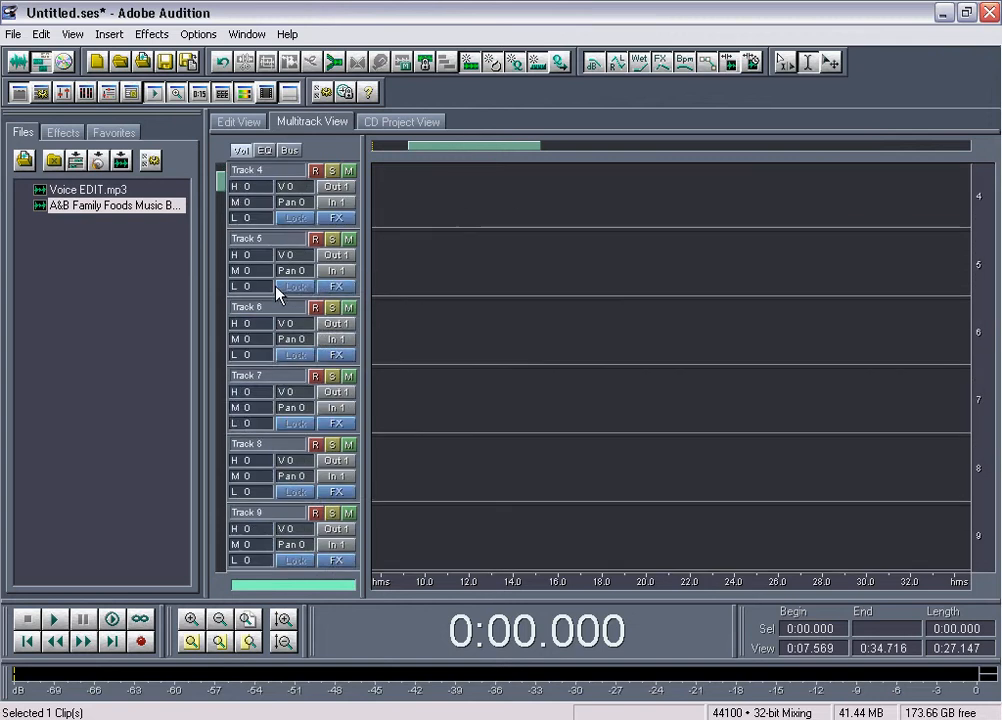
pyautogui.scroll(-5, 277, 290)
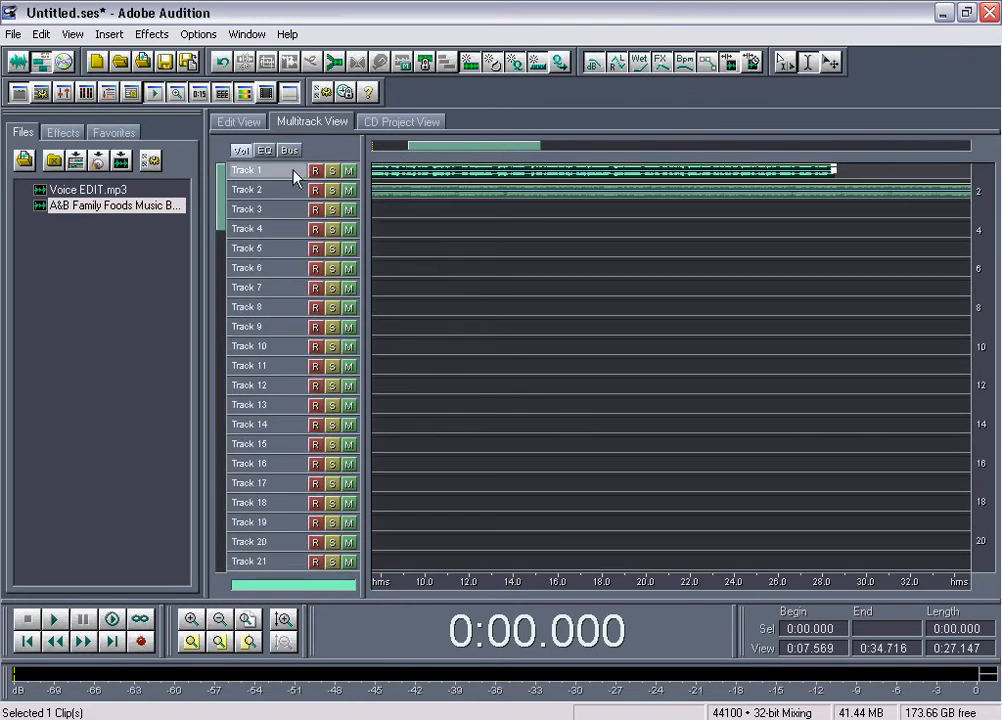
pyautogui.scroll(4, 295, 176)
pyautogui.scroll(2, 295, 176)
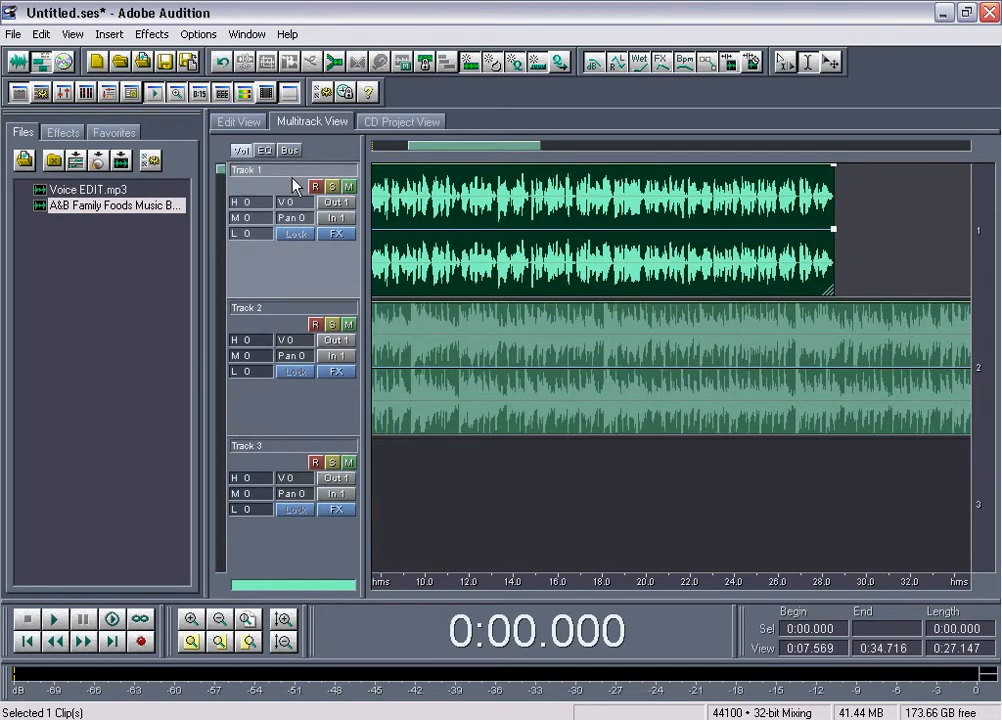
pyautogui.scroll(1, 290, 182)
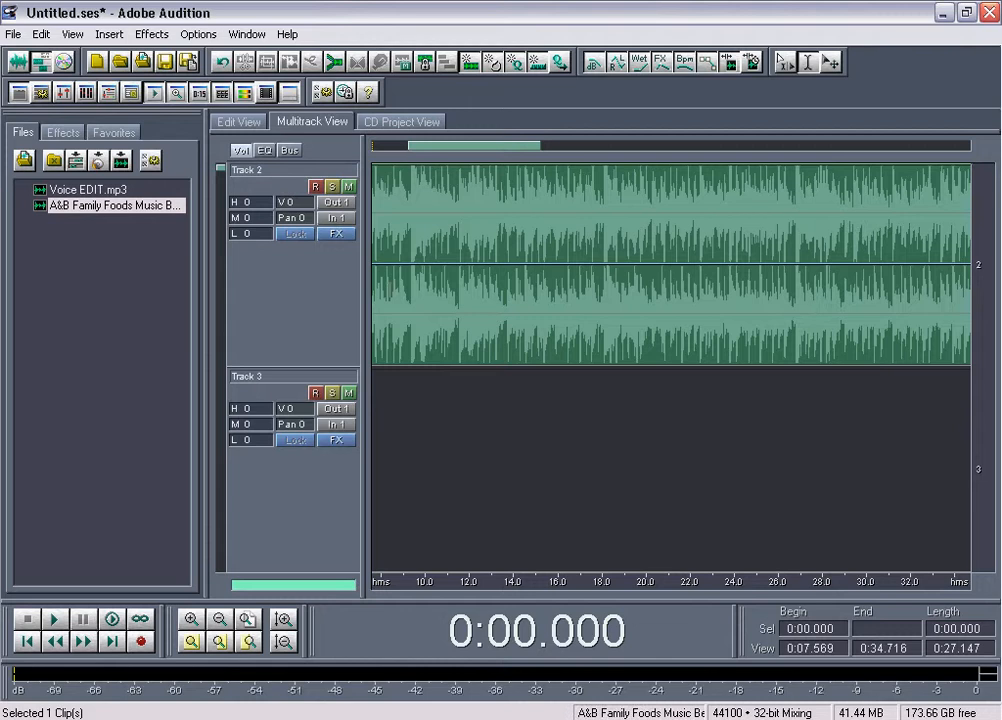
# Try the Move/Copy Clip tool, and use the Time Selection tool to place the cursor at several times on empty Track 3.
pyautogui.scroll(1, 465, 472)
pyautogui.moveTo(454, 148); pyautogui.dragTo(401, 151)
pyautogui.scroll(-2, 465, 162)
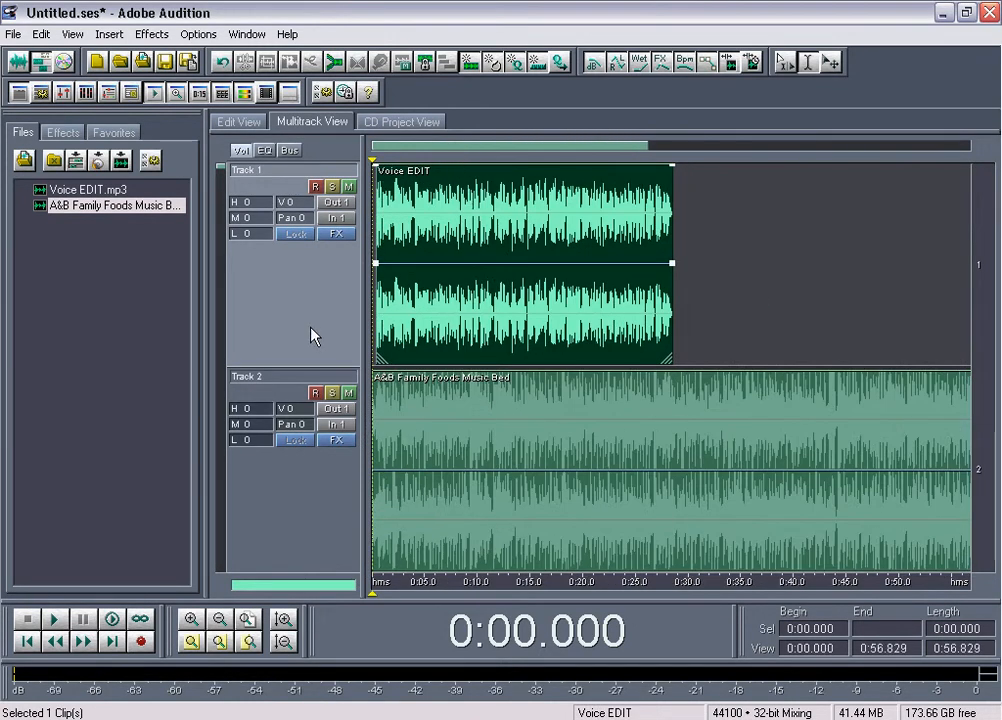
pyautogui.scroll(-1, 310, 336)
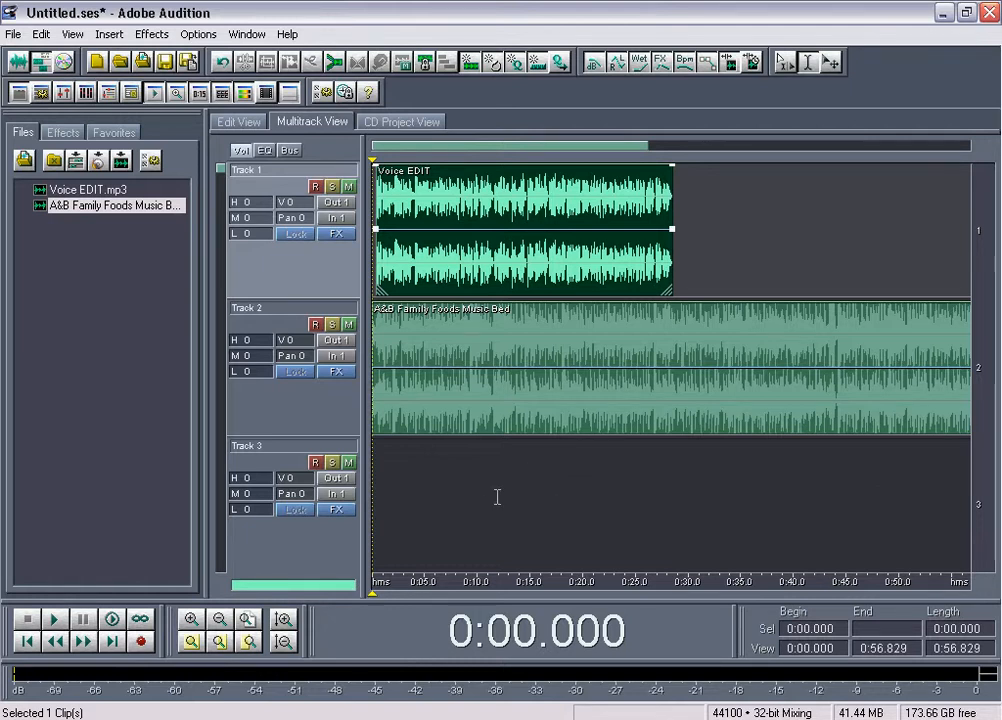
pyautogui.press('v')
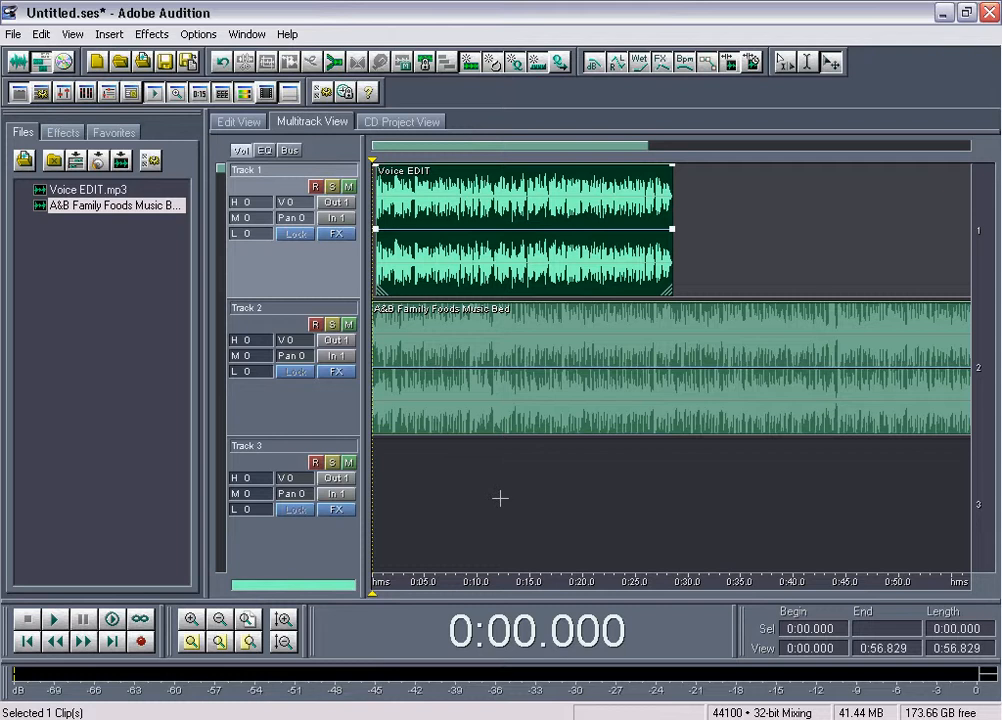
pyautogui.press('t')
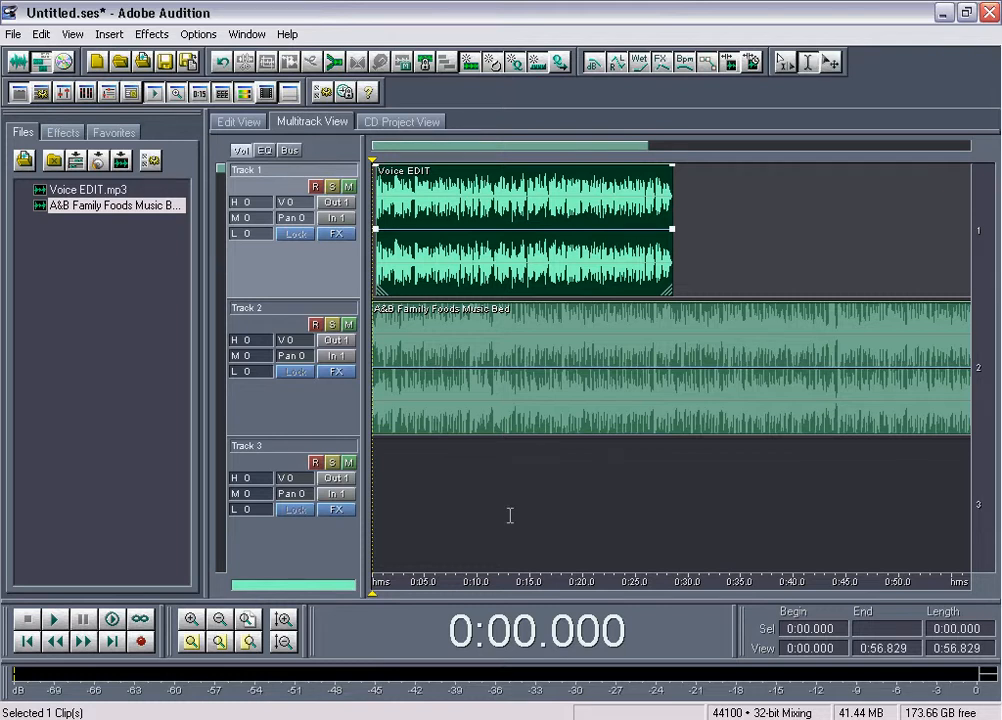
pyautogui.click(510, 514)
pyautogui.click(580, 514)
pyautogui.click(602, 510)
pyautogui.click(510, 505)
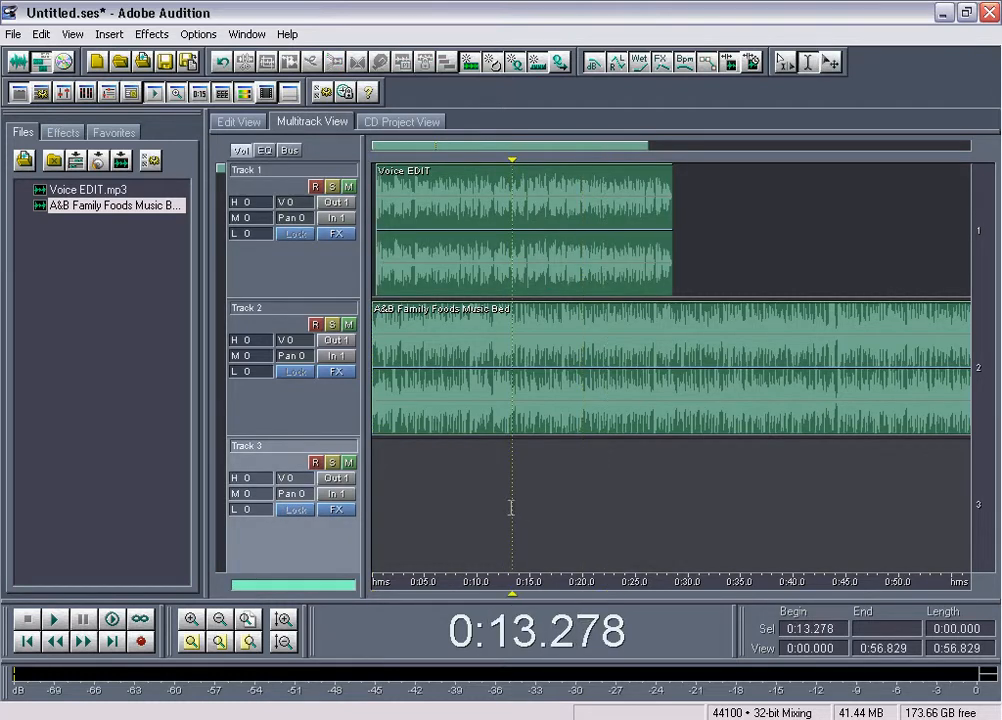
pyautogui.click(413, 500)
pyautogui.click(447, 493)
pyautogui.click(517, 490)
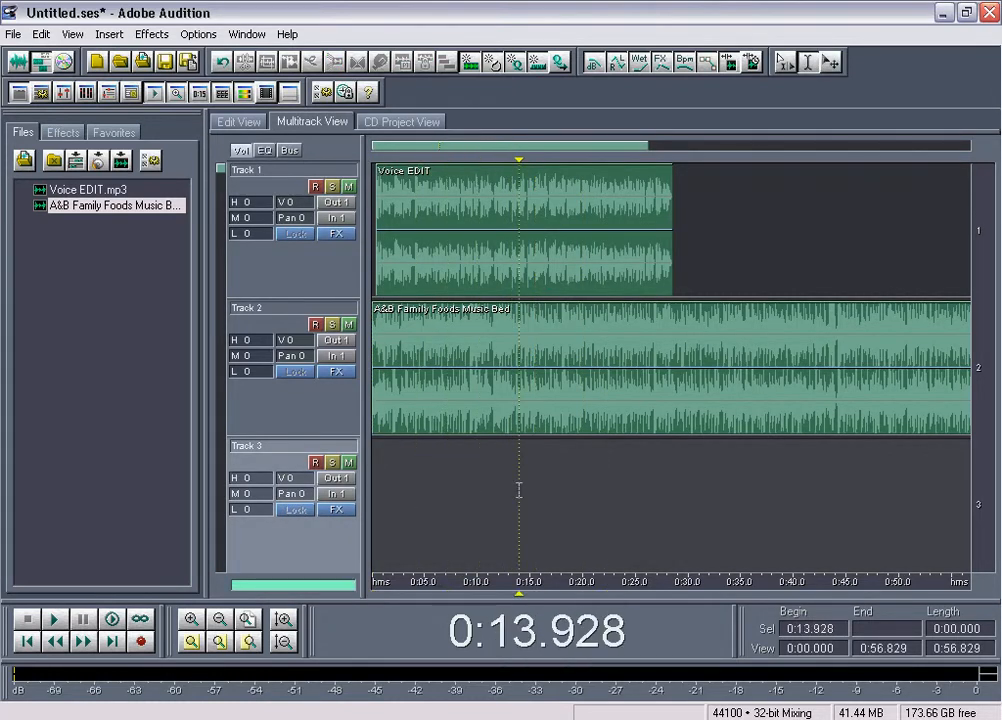
# Play short passages of the mix from 0:08.914 and 0:07.985, and place the cursor at 0:05.000.
pyautogui.click(465, 490)
pyautogui.press('space')
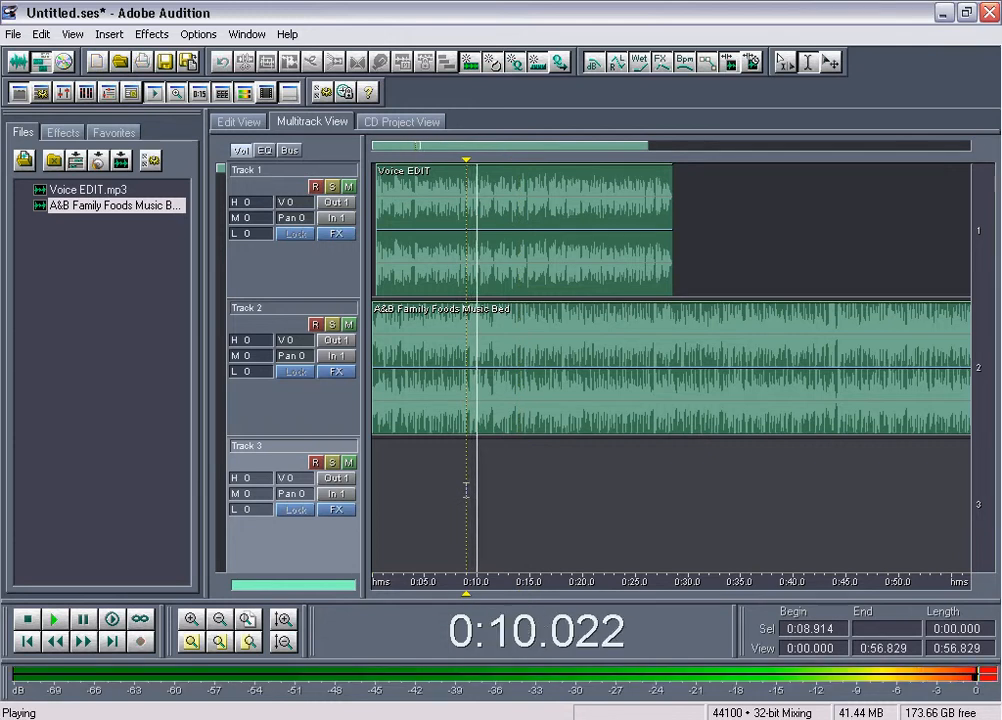
pyautogui.press('space')
pyautogui.click(456, 480)
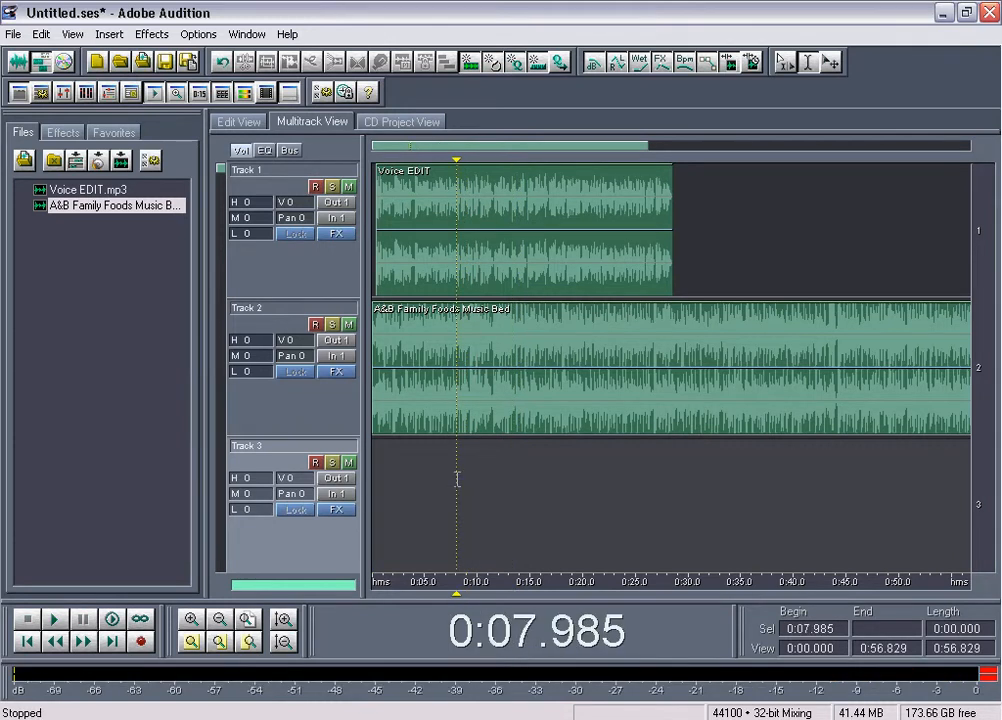
pyautogui.press('space')
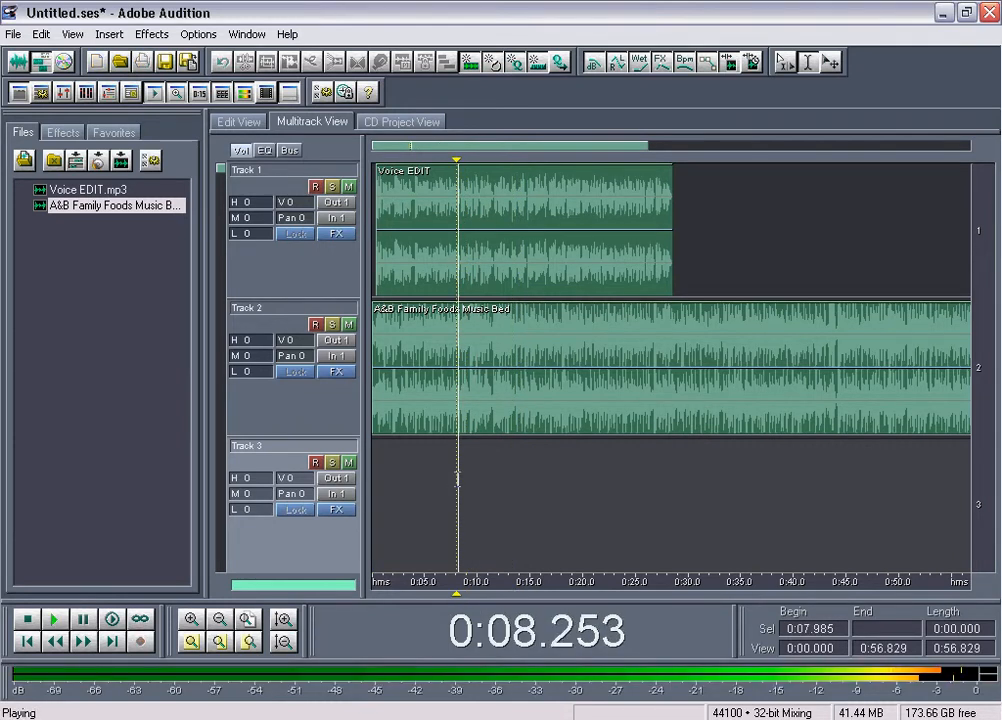
pyautogui.press('space')
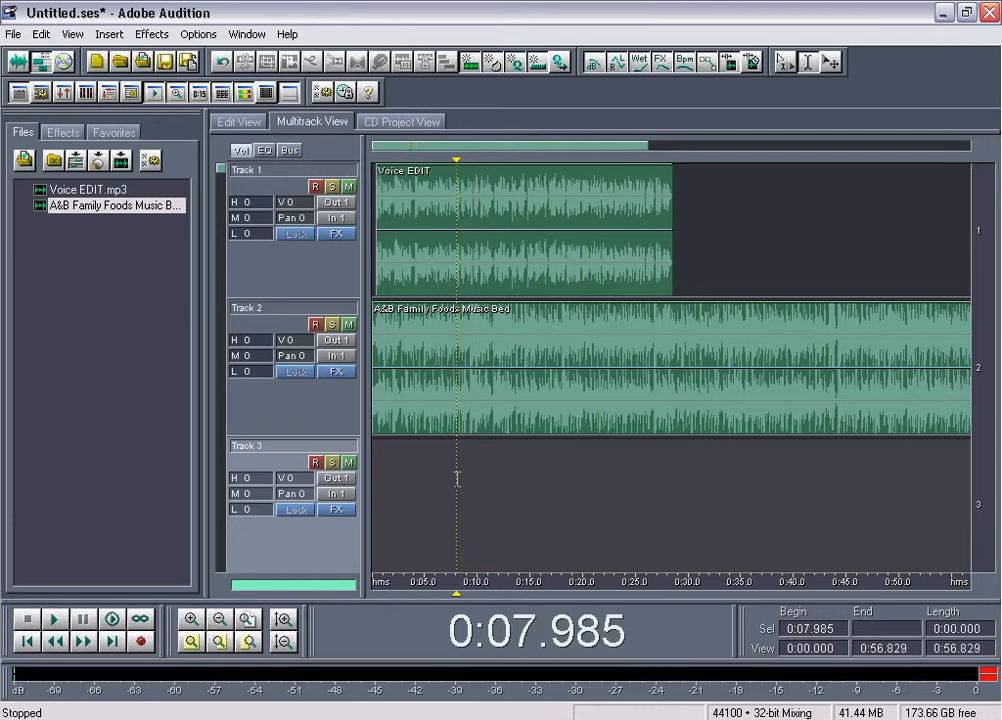
pyautogui.click(432, 480)
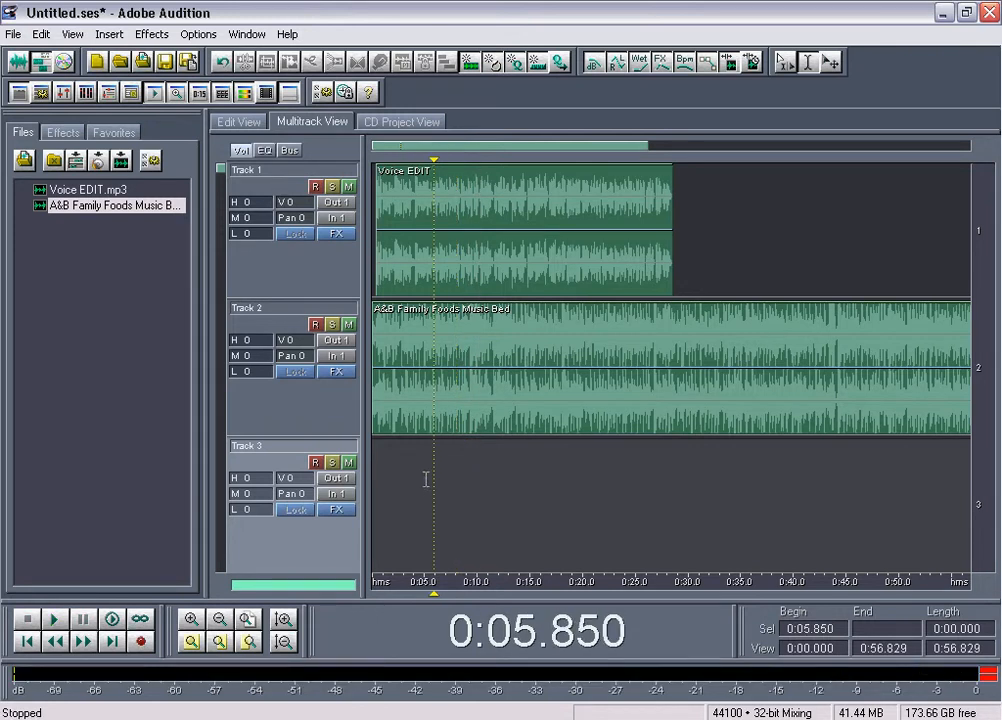
pyautogui.click(424, 478)
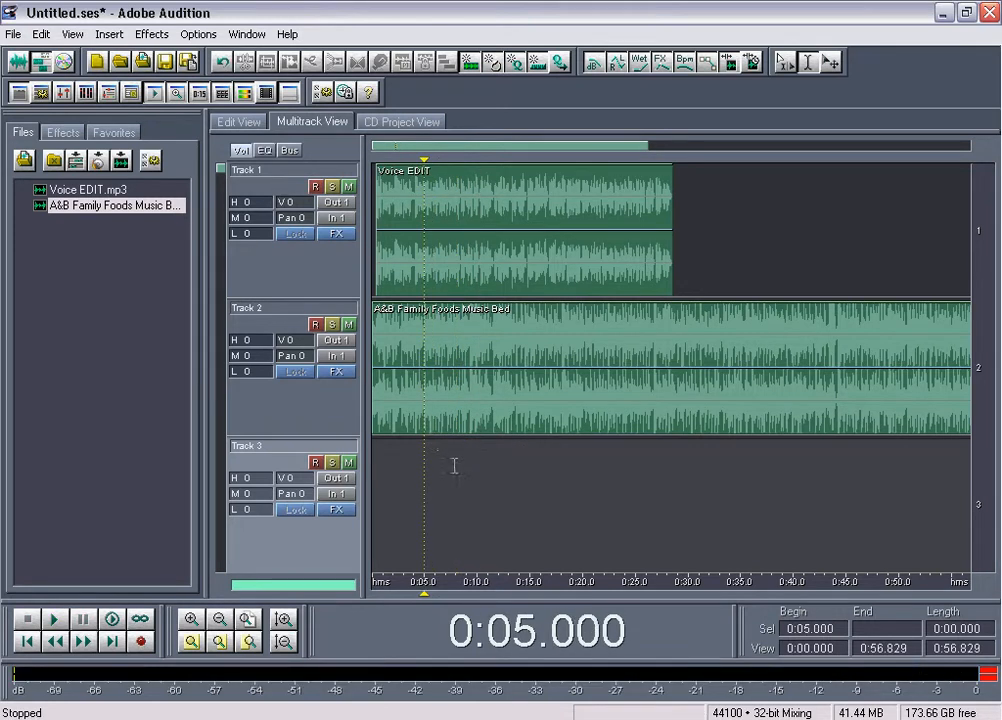
# Move the Voice EDIT clip on Track 1 to the very start of the timeline.
pyautogui.press('v')
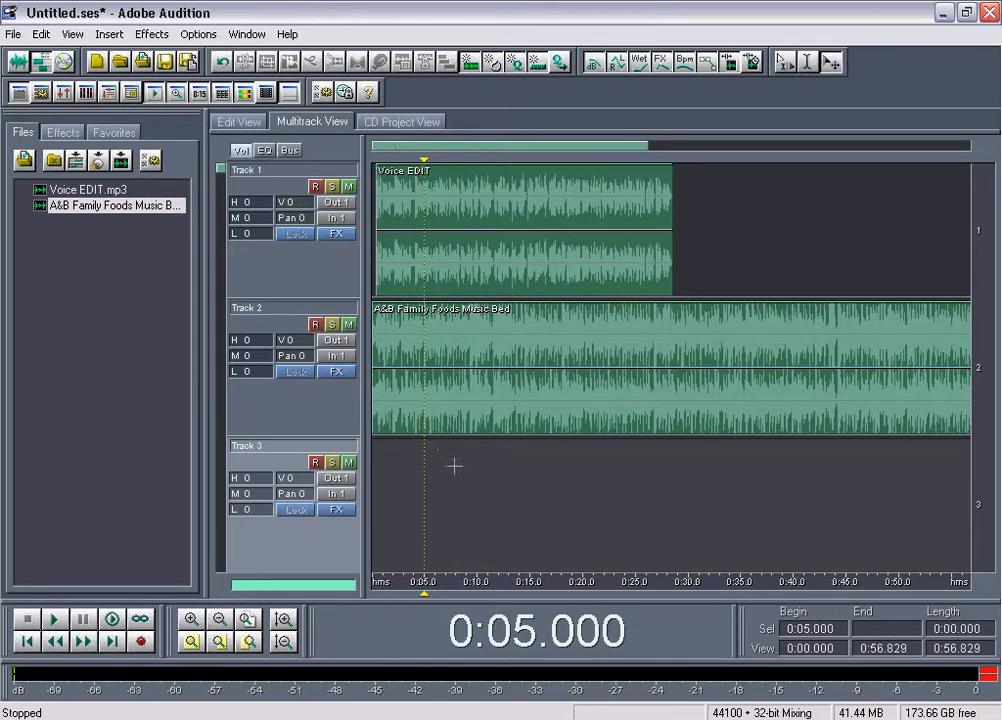
pyautogui.click(477, 258)
pyautogui.click(615, 365)
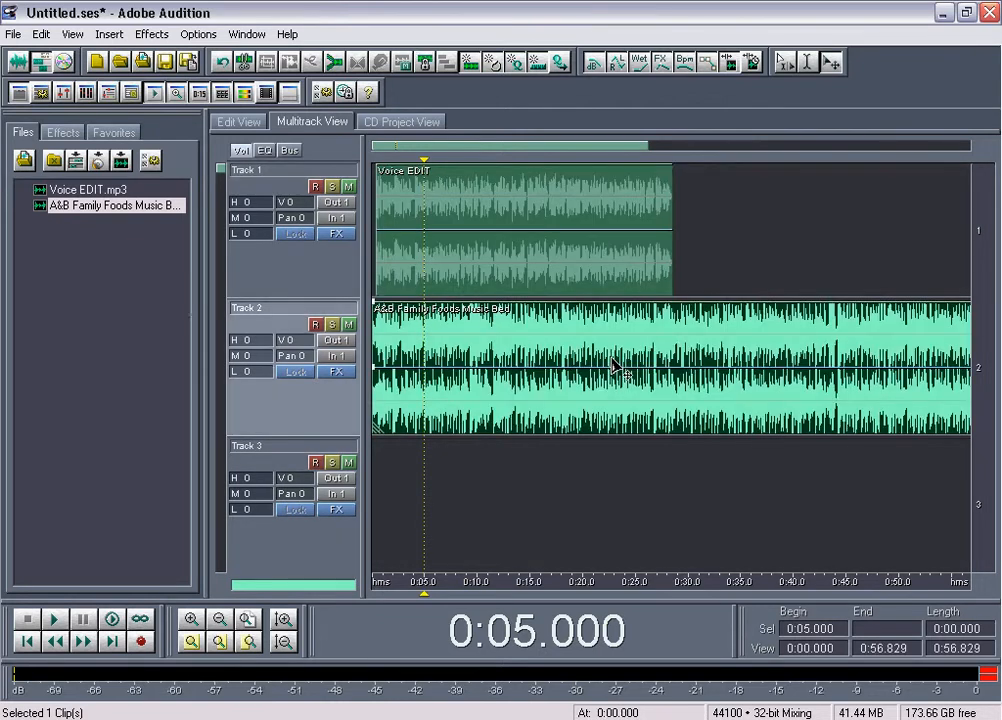
pyautogui.click(515, 255)
pyautogui.moveTo(515, 255); pyautogui.dragTo(487, 94)
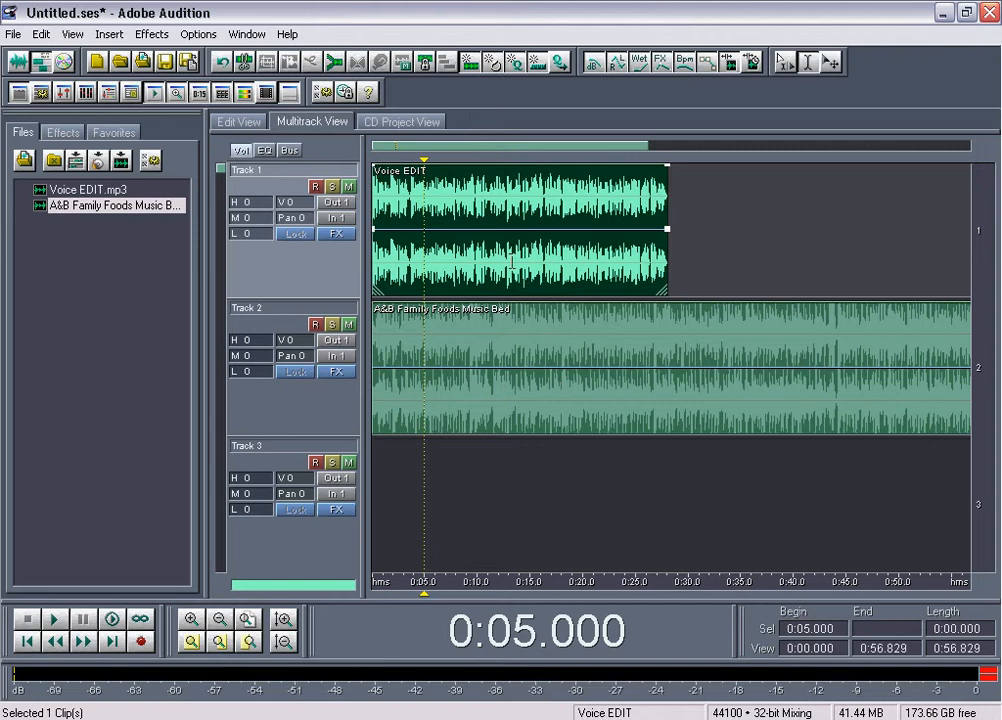
# Select the time range from 0:12.721 to 0:21.728, clear that selection, and select the Voice EDIT clip.
pyautogui.moveTo(505, 140); pyautogui.dragTo(600, 135)
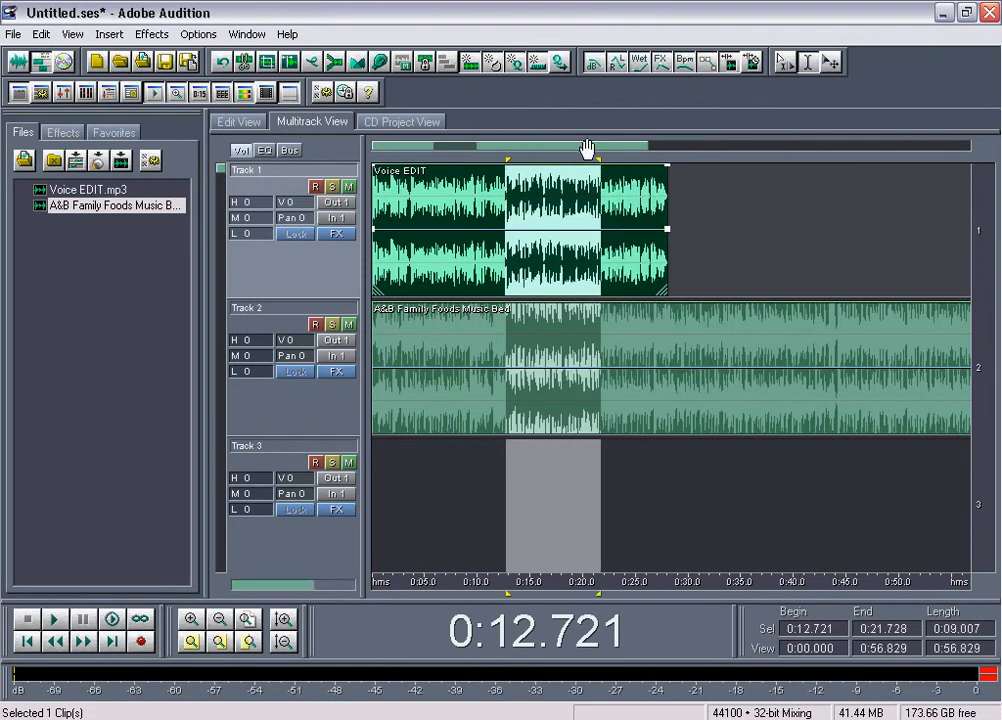
pyautogui.click(495, 490)
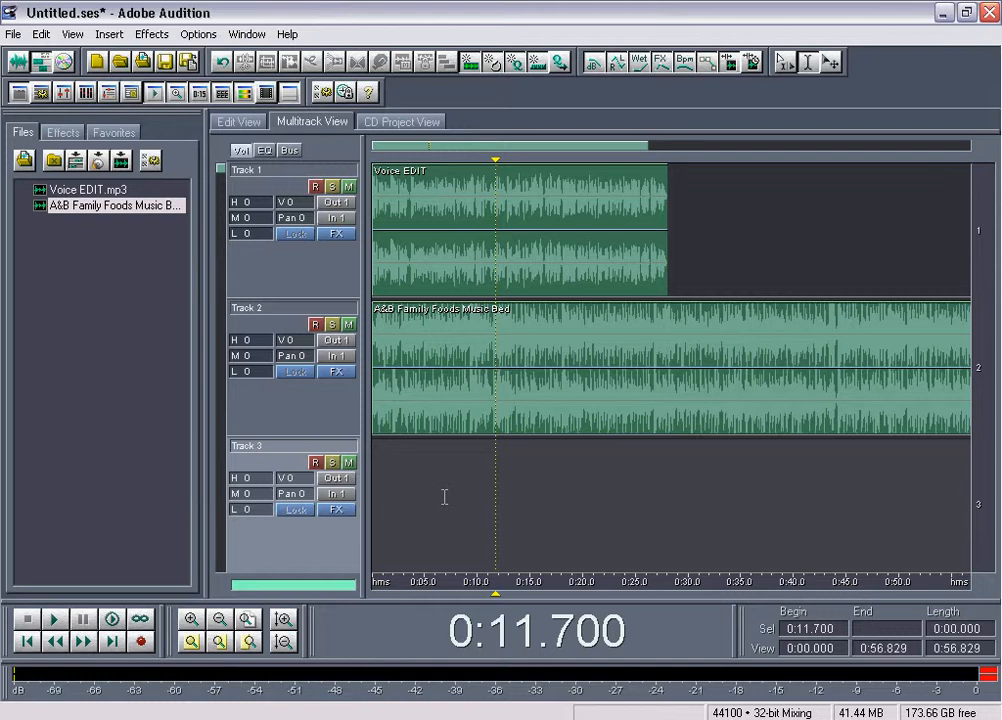
pyautogui.moveTo(459, 271); pyautogui.dragTo(468, 236)
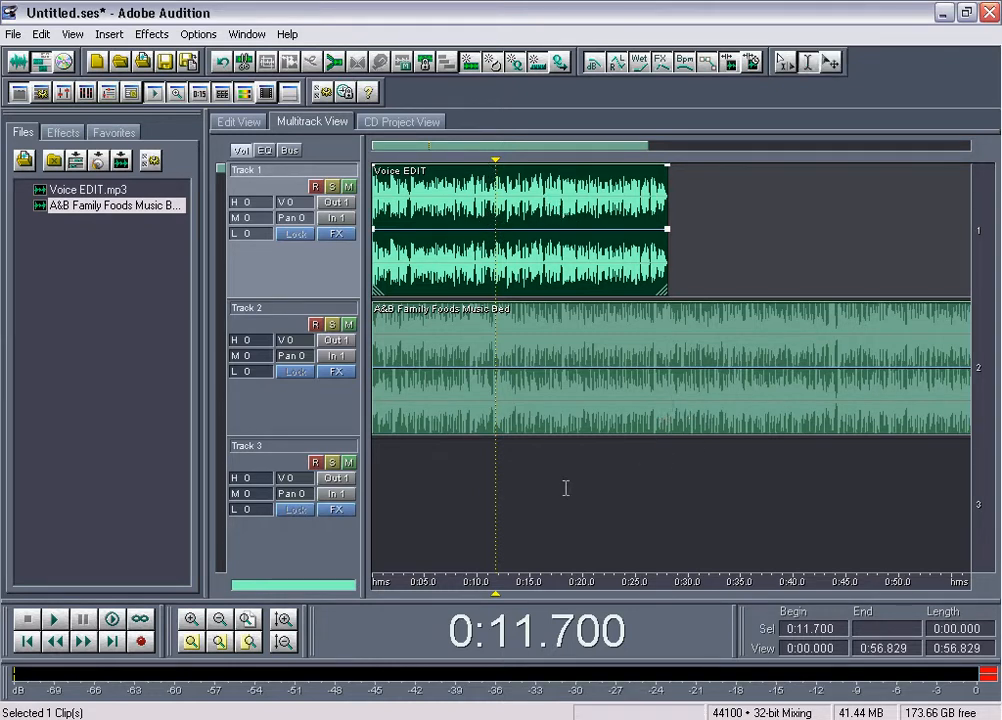
# Place the cursor at 0:30.000 and split the A&B Family Foods Music Bed clip on Track 2 there.
pyautogui.click(514, 490)
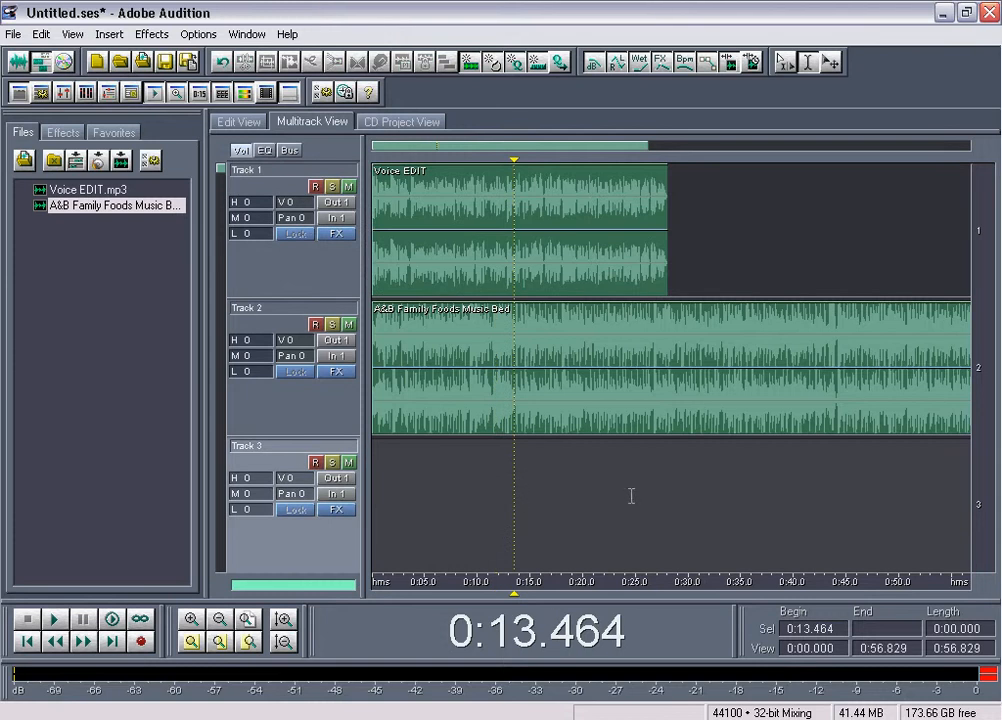
pyautogui.click(674, 488)
pyautogui.click(679, 492)
pyautogui.click(687, 492)
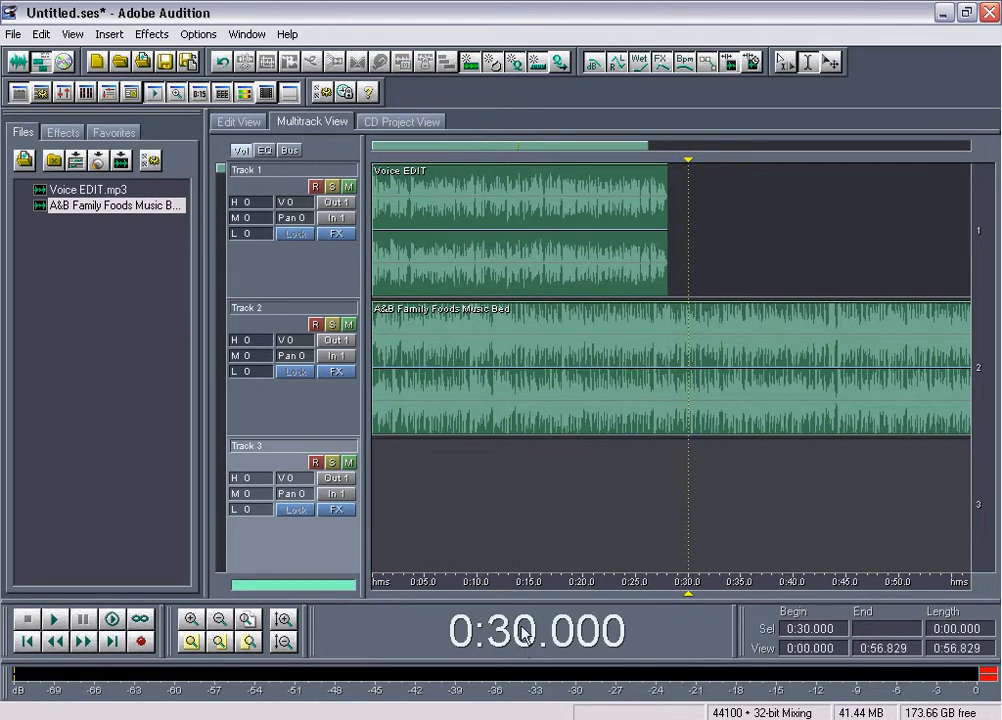
pyautogui.click(668, 495)
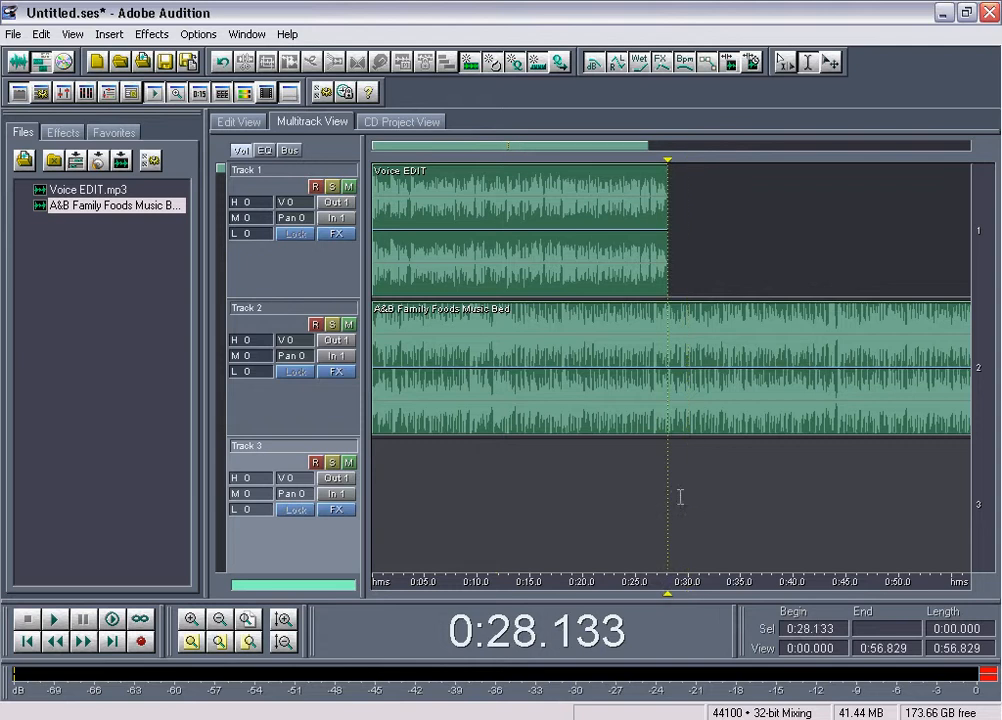
pyautogui.click(680, 493)
pyautogui.click(686, 492)
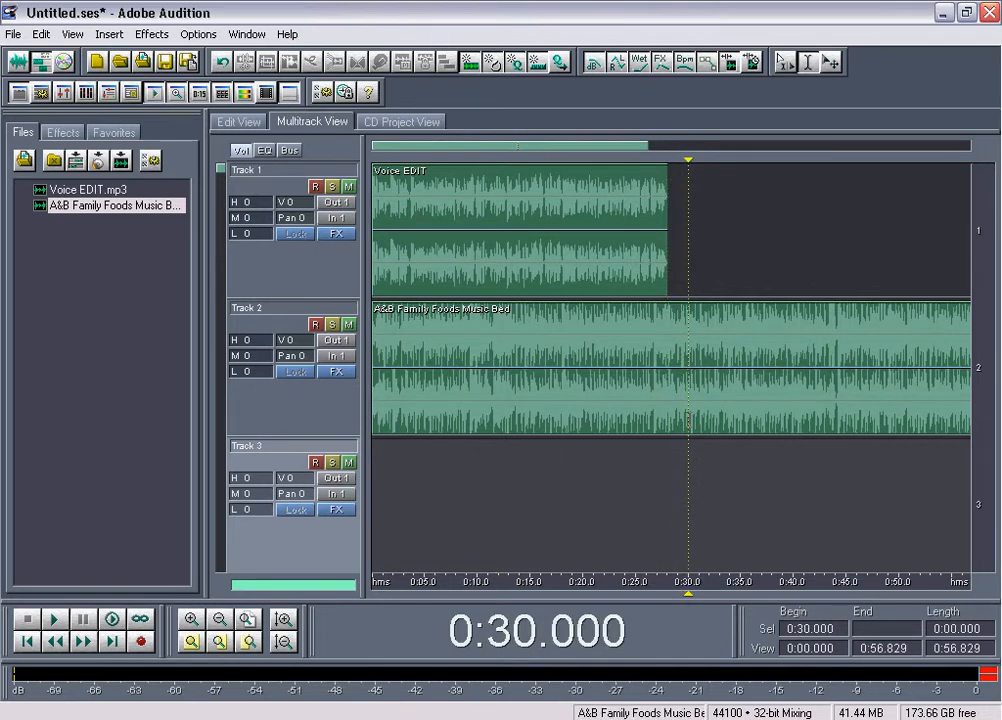
pyautogui.click(688, 418)
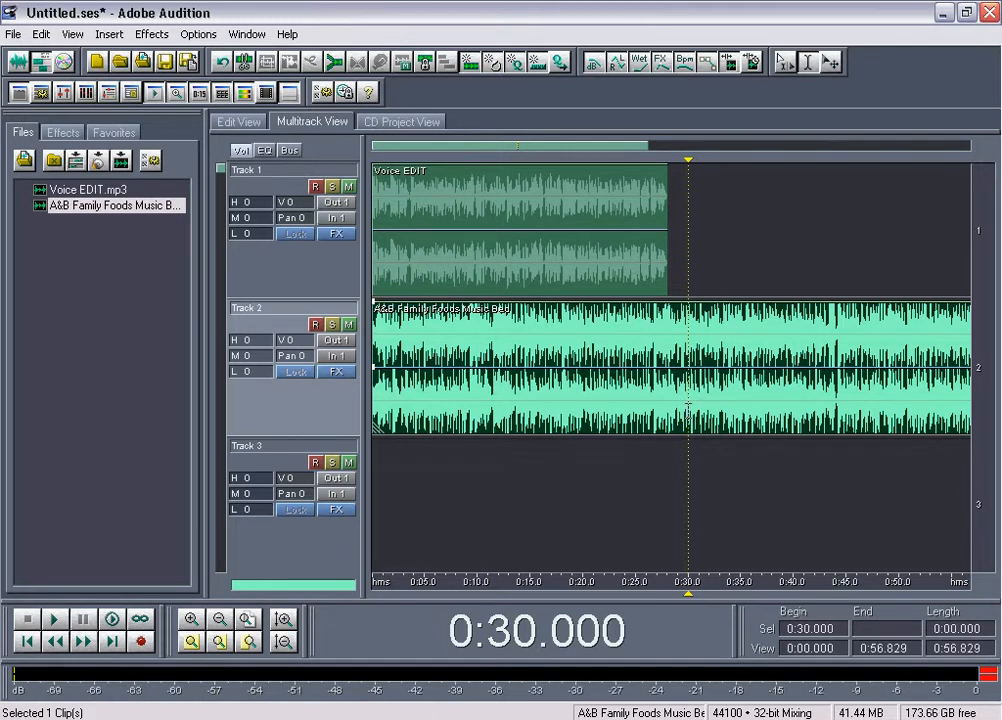
pyautogui.hotkey('ctrl', 'k')
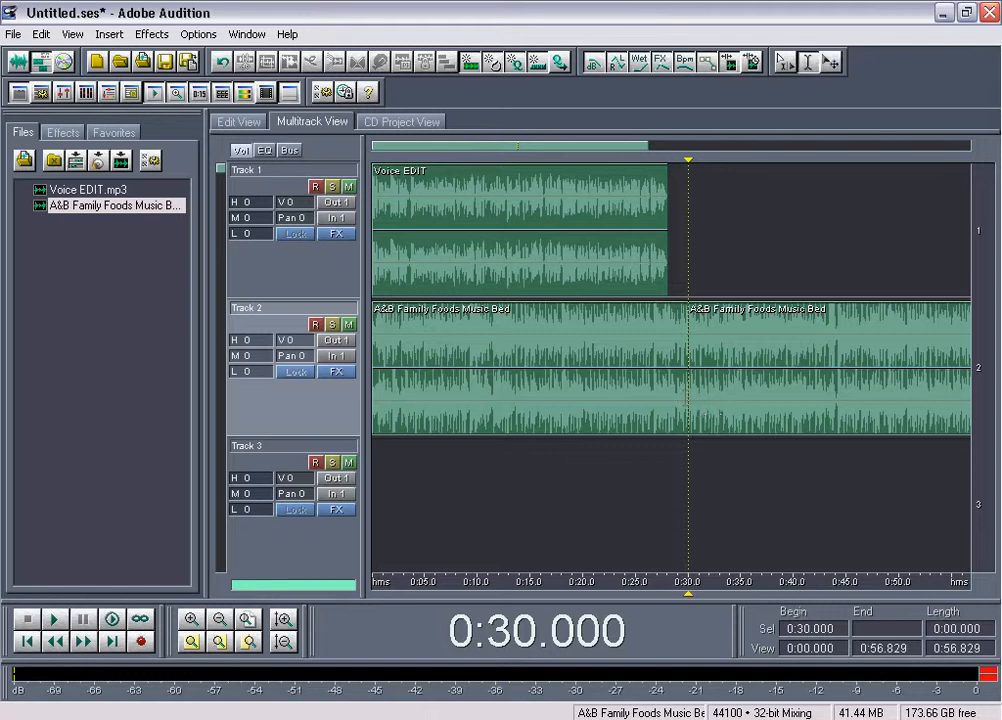
# Pull the music bed piece after 0:30 away from the first piece and delete it.
pyautogui.click(725, 396)
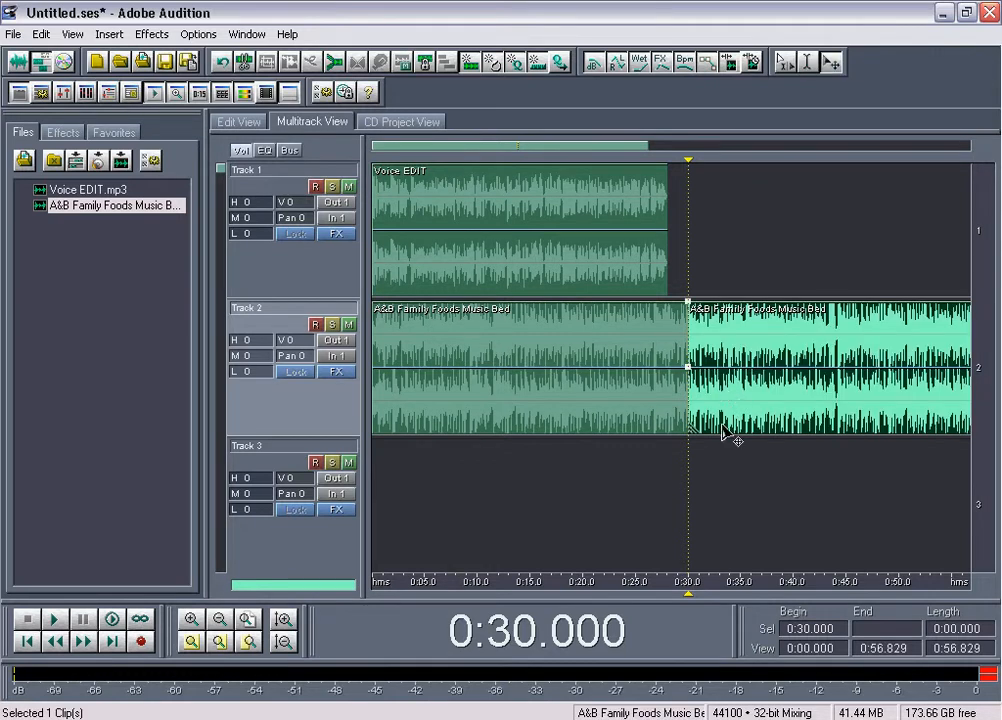
pyautogui.moveTo(725, 397); pyautogui.dragTo(783, 398)
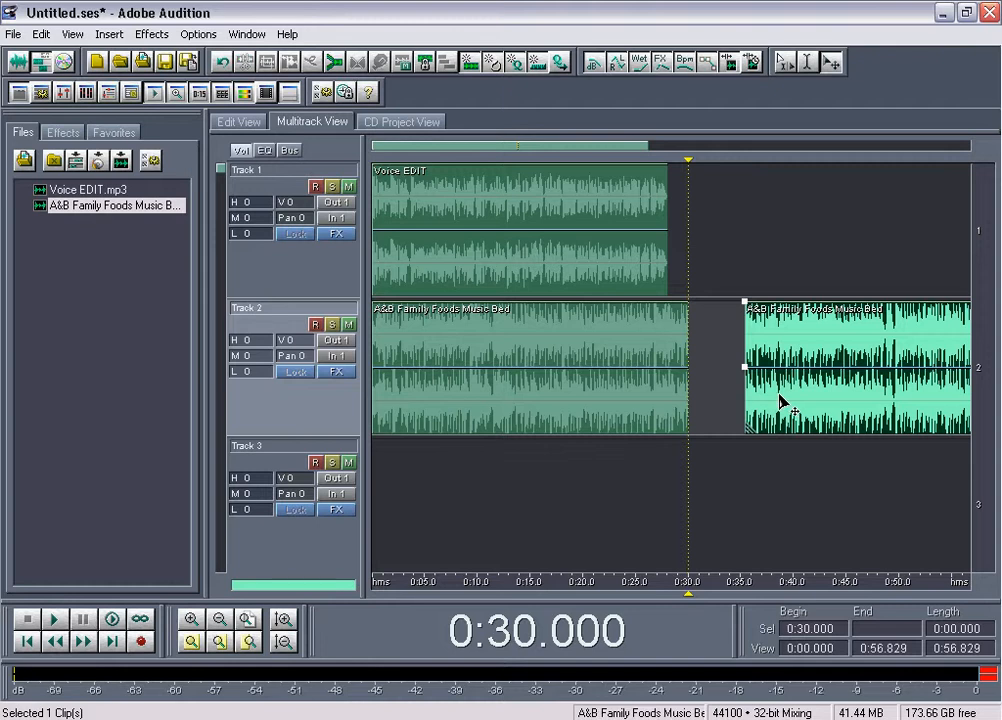
pyautogui.press('Delete')
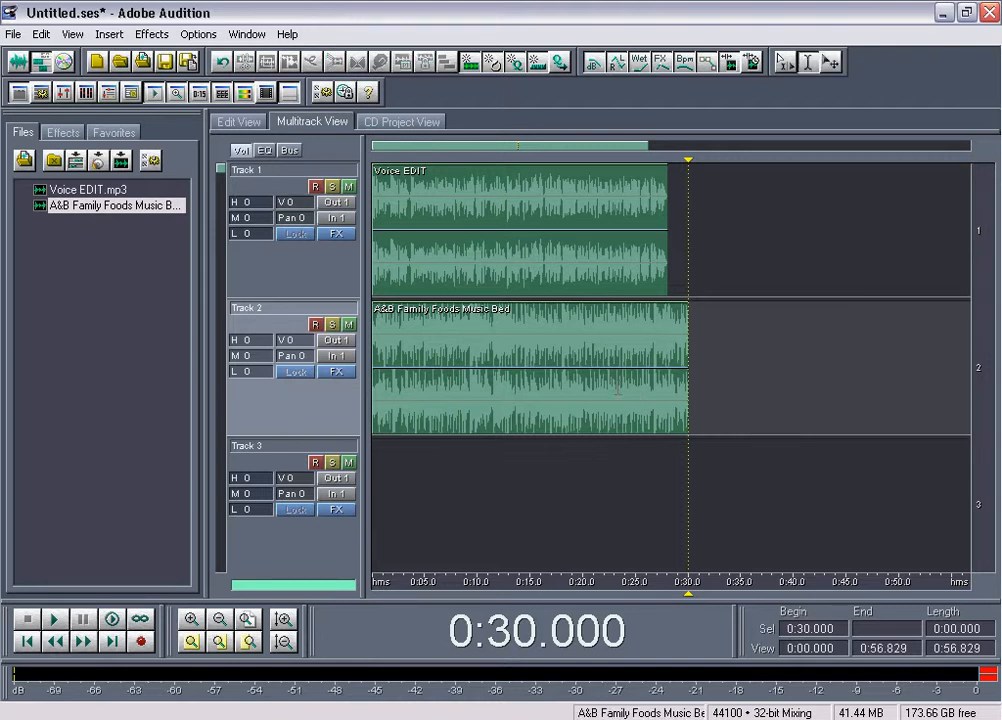
# Split the remaining music bed clip at 0:23.493 and delete the piece after the split.
pyautogui.click(616, 390)
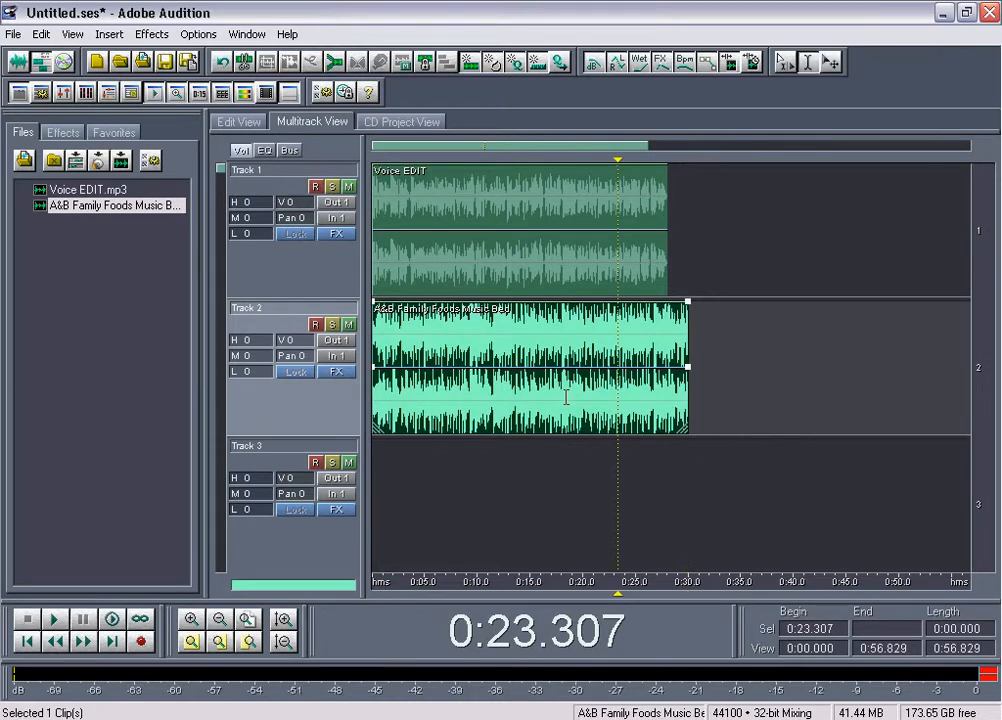
pyautogui.click(565, 393)
pyautogui.click(597, 390)
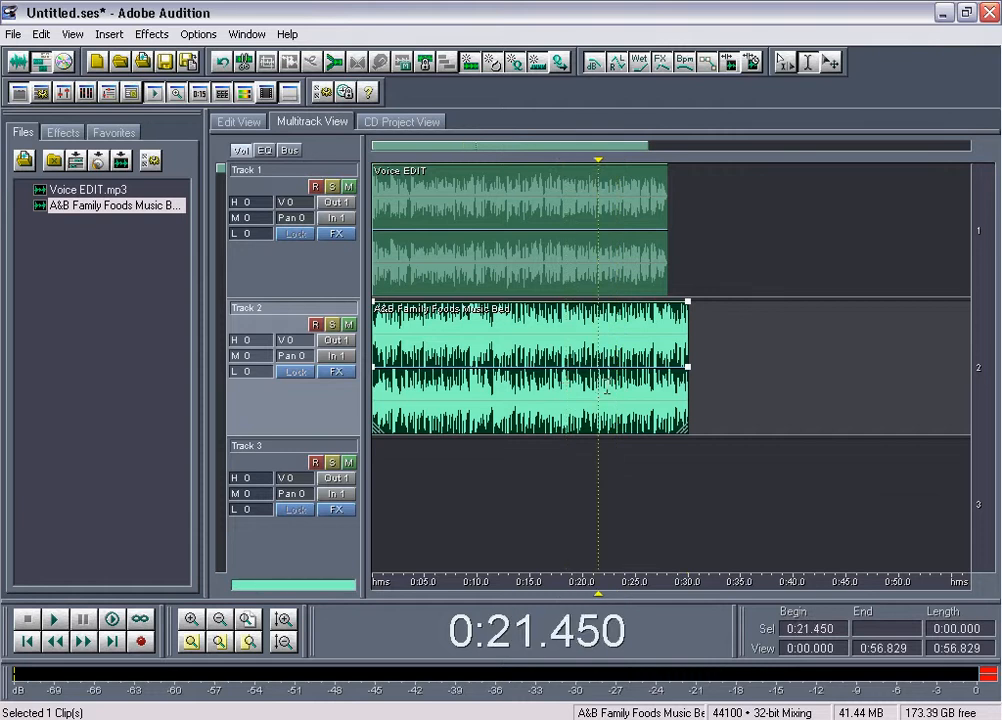
pyautogui.click(621, 390)
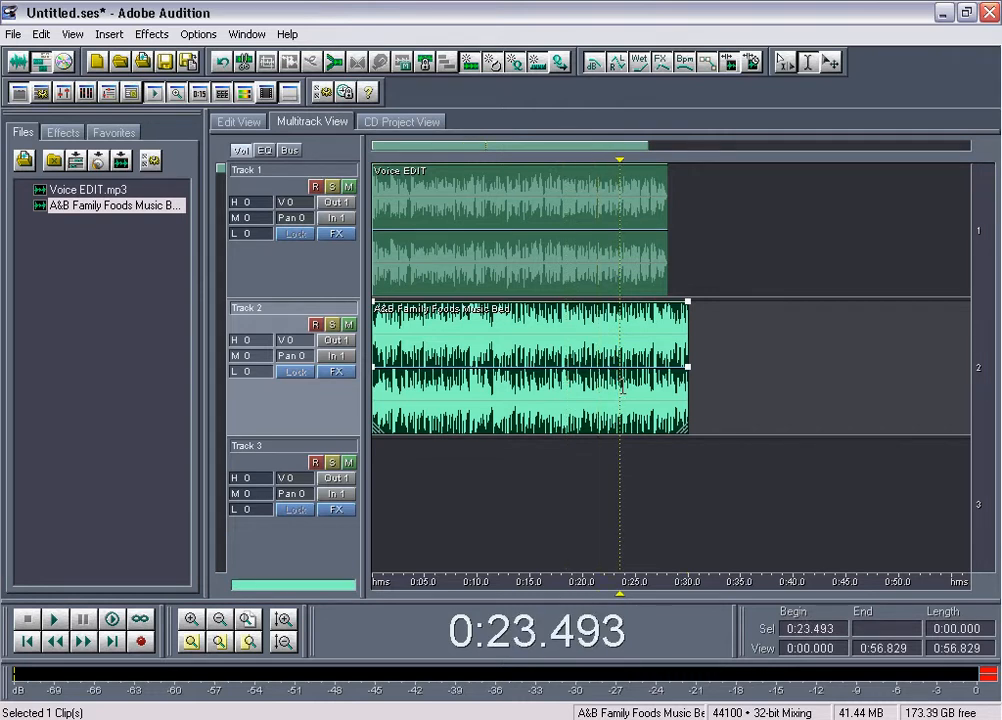
pyautogui.rightClick(621, 389)
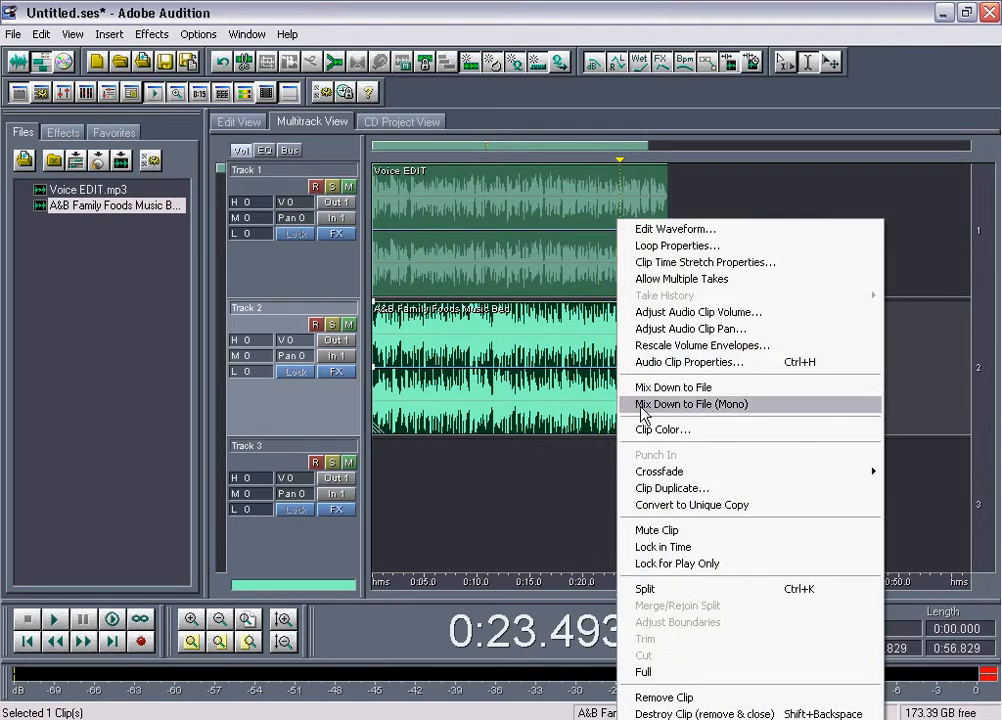
pyautogui.click(684, 590)
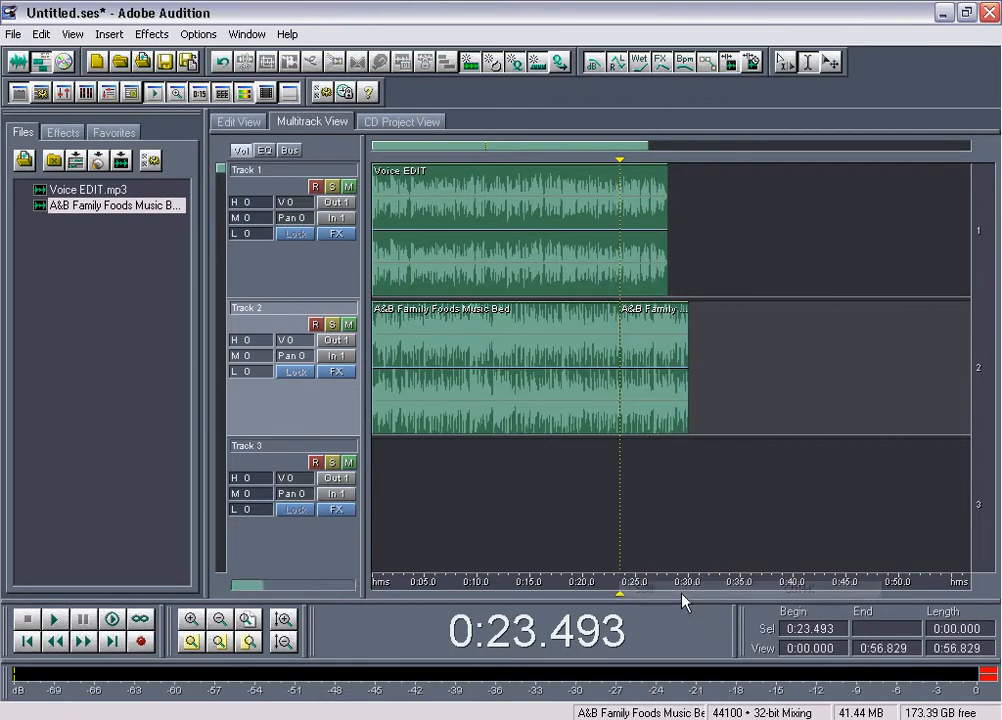
pyautogui.click(658, 428)
pyautogui.moveTo(655, 387); pyautogui.dragTo(686, 390)
pyautogui.press('Delete')
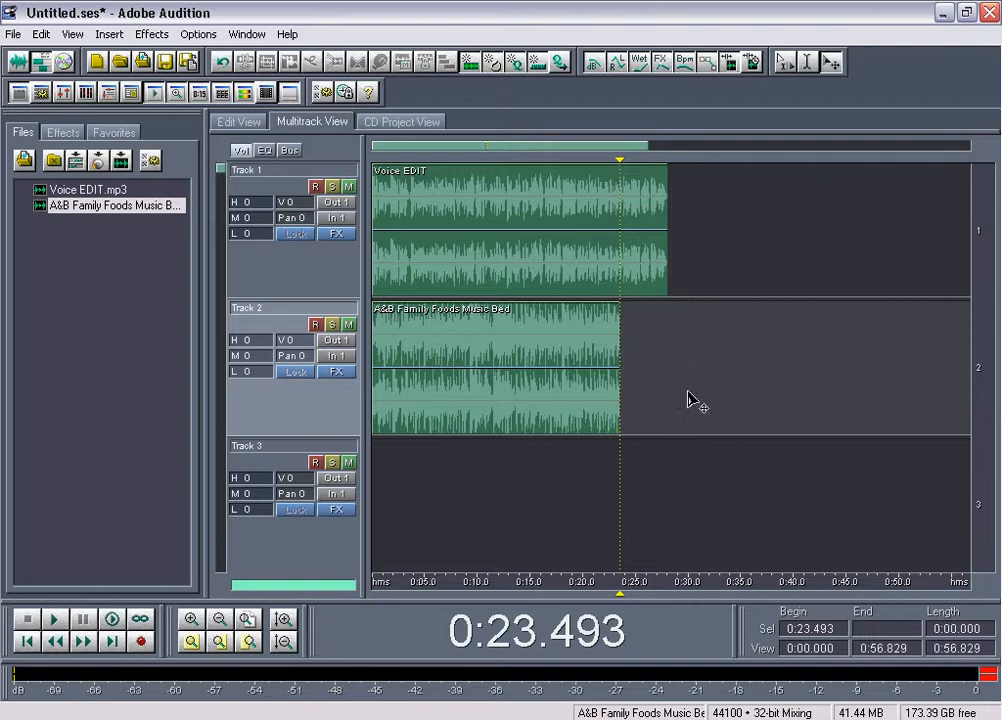
# Extend the end edge of the shortened music bed clip on Track 2 back out to 0:30.
pyautogui.click(605, 401)
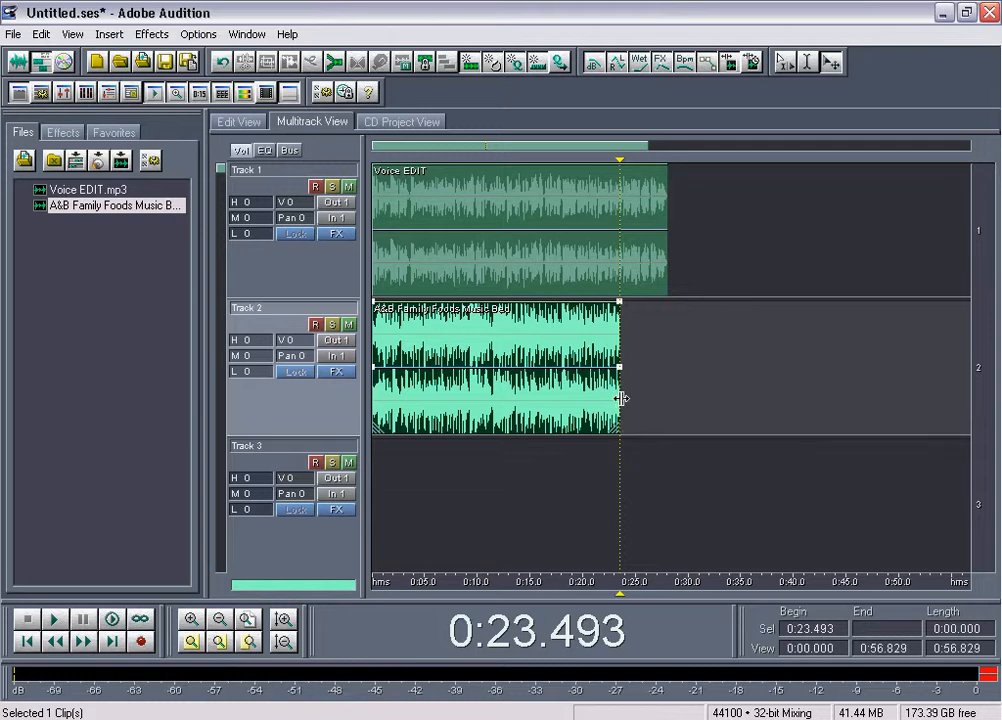
pyautogui.moveTo(621, 399); pyautogui.dragTo(689, 394)
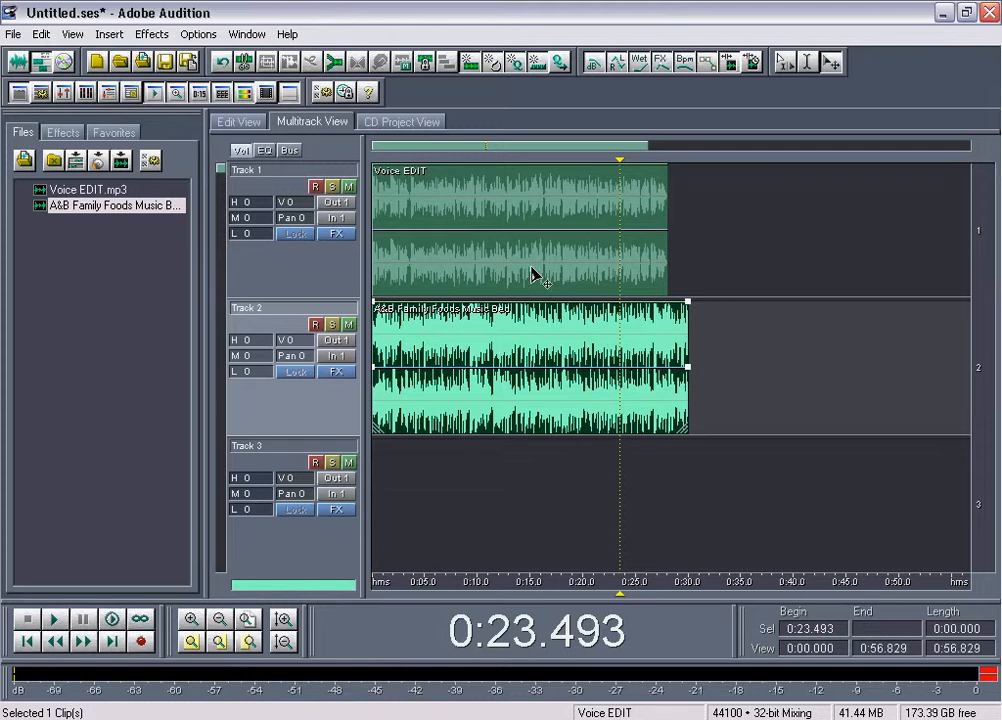
# Play the opening seconds of the voice and music bed mix from 0:00.000 to hear their balance.
pyautogui.click(420, 250)
pyautogui.scroll(3, 431, 156)
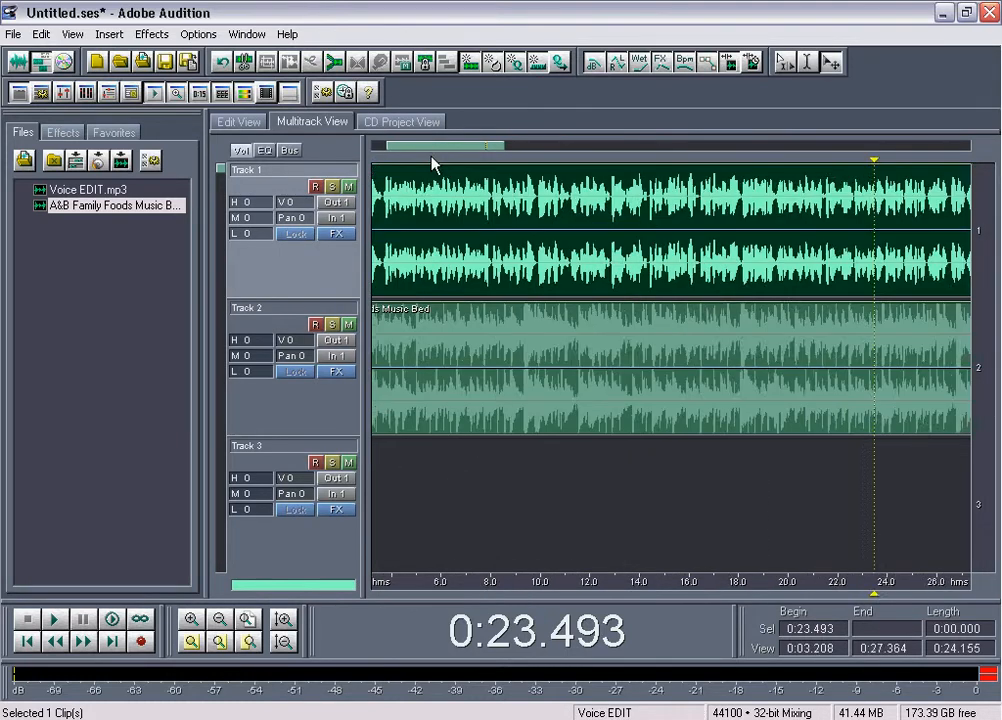
pyautogui.scroll(-2, 431, 155)
pyautogui.moveTo(430, 153); pyautogui.dragTo(420, 153)
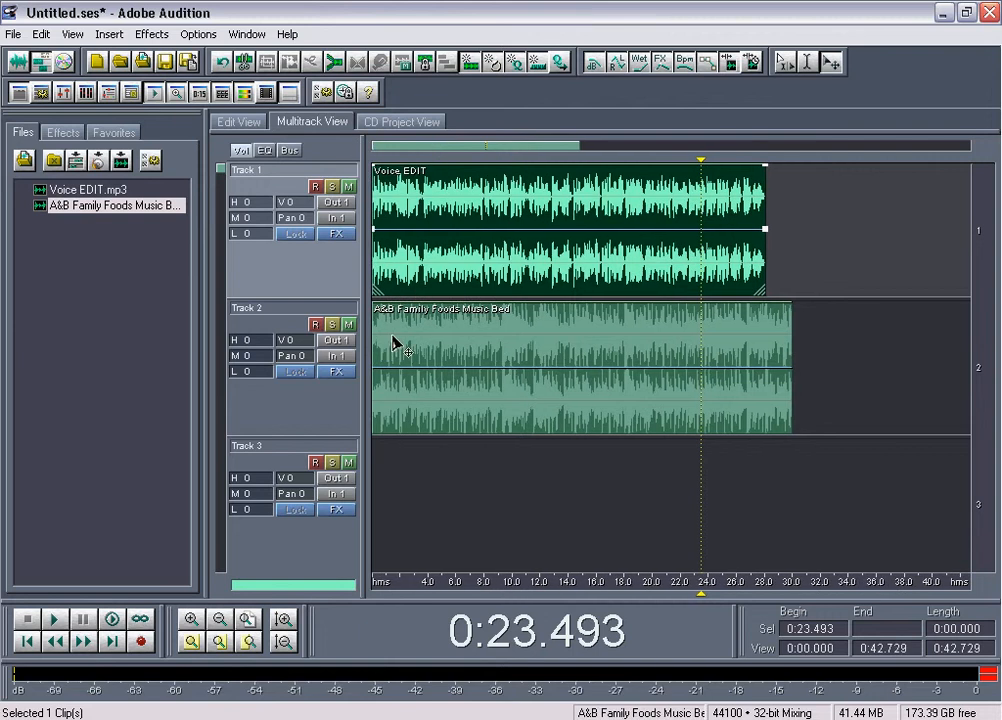
pyautogui.click(372, 477)
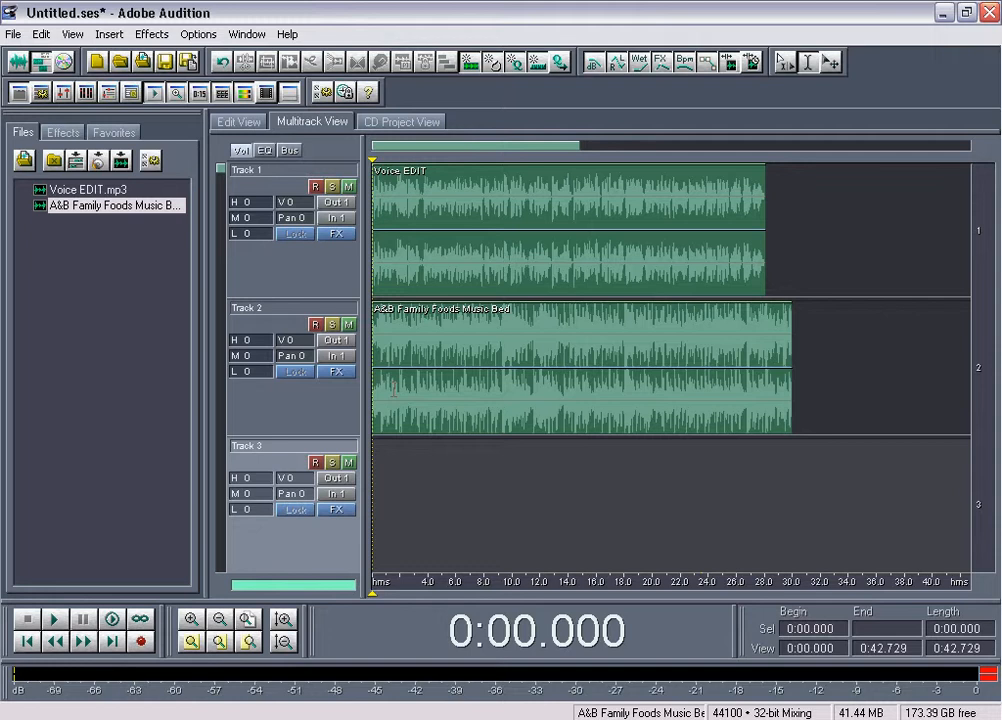
pyautogui.press('space')
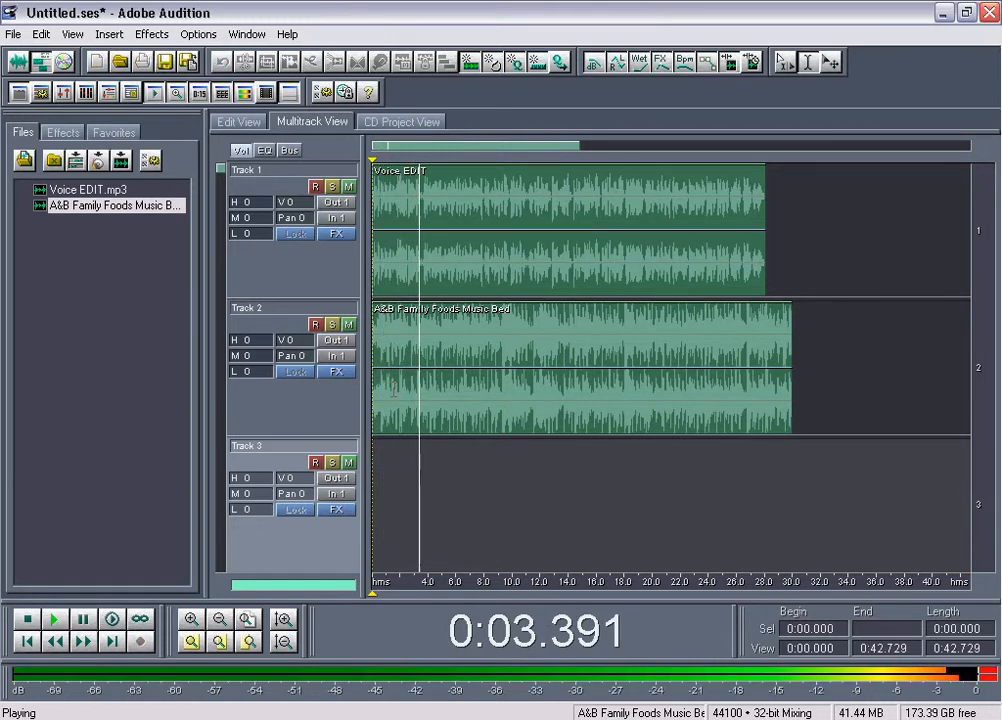
pyautogui.press('space')
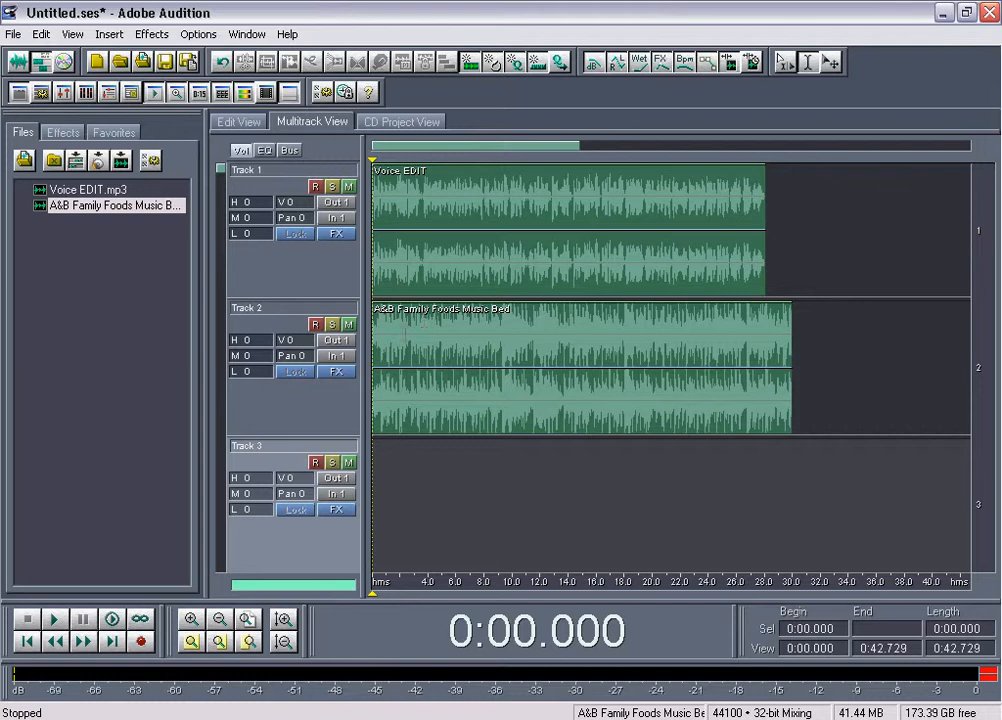
# Shift the Voice EDIT clip on Track 1 to start at about 0.5 seconds.
pyautogui.click(441, 358)
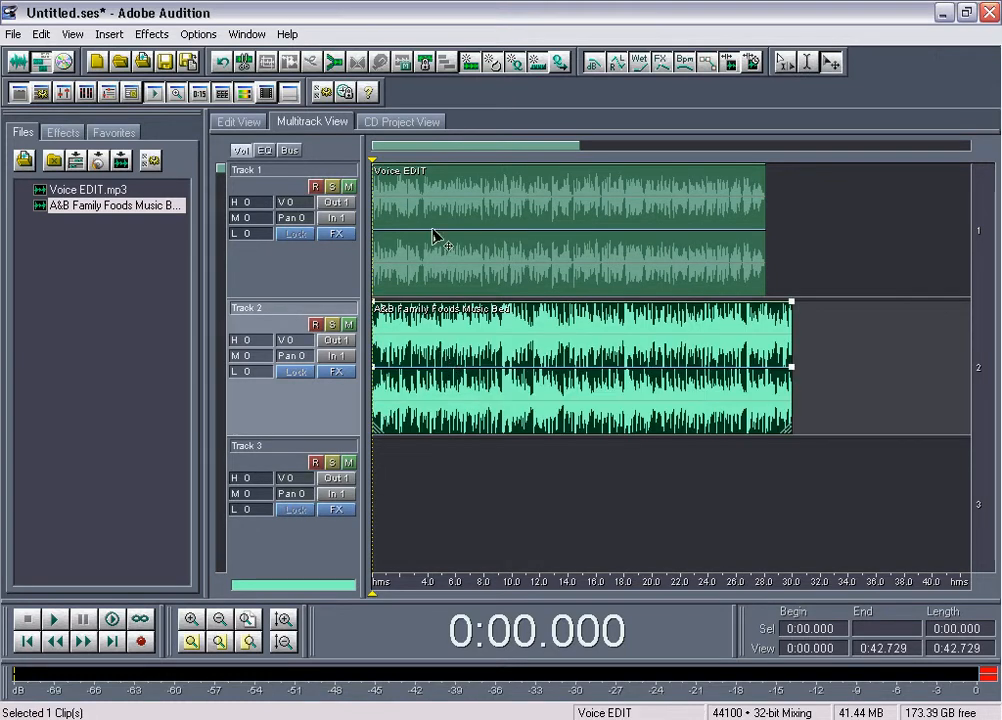
pyautogui.click(405, 283)
pyautogui.moveTo(408, 280); pyautogui.dragTo(410, 280)
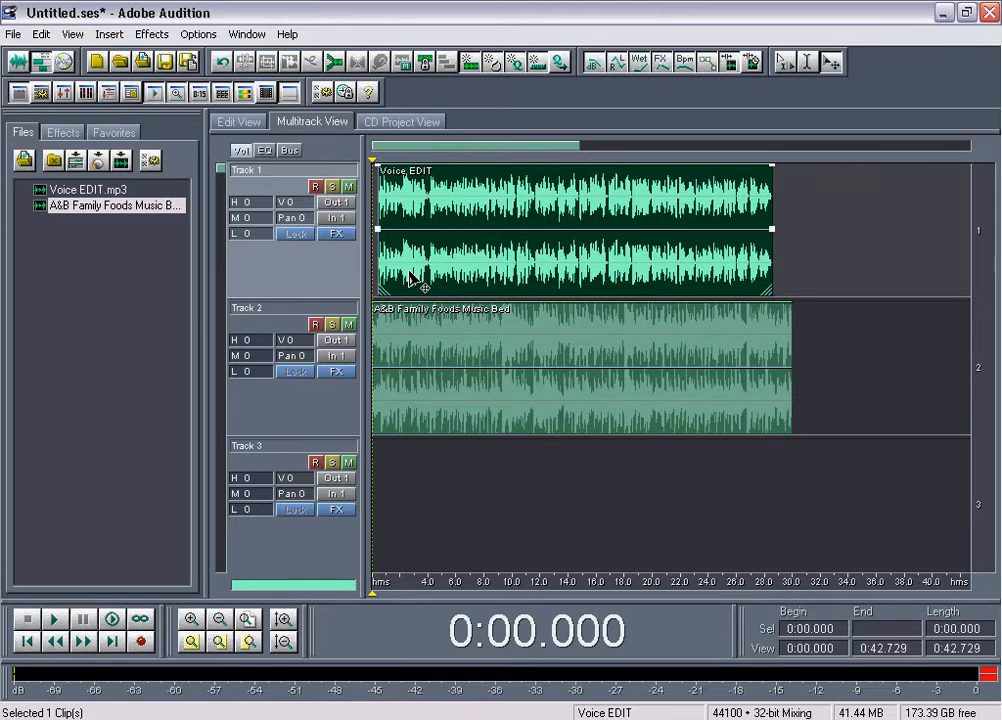
# Lower the volume envelope's starting point on the Track 2 music bed clip to about 66% (-3.6 dB).
pyautogui.scroll(3, 396, 151)
pyautogui.moveTo(398, 151); pyautogui.dragTo(394, 151)
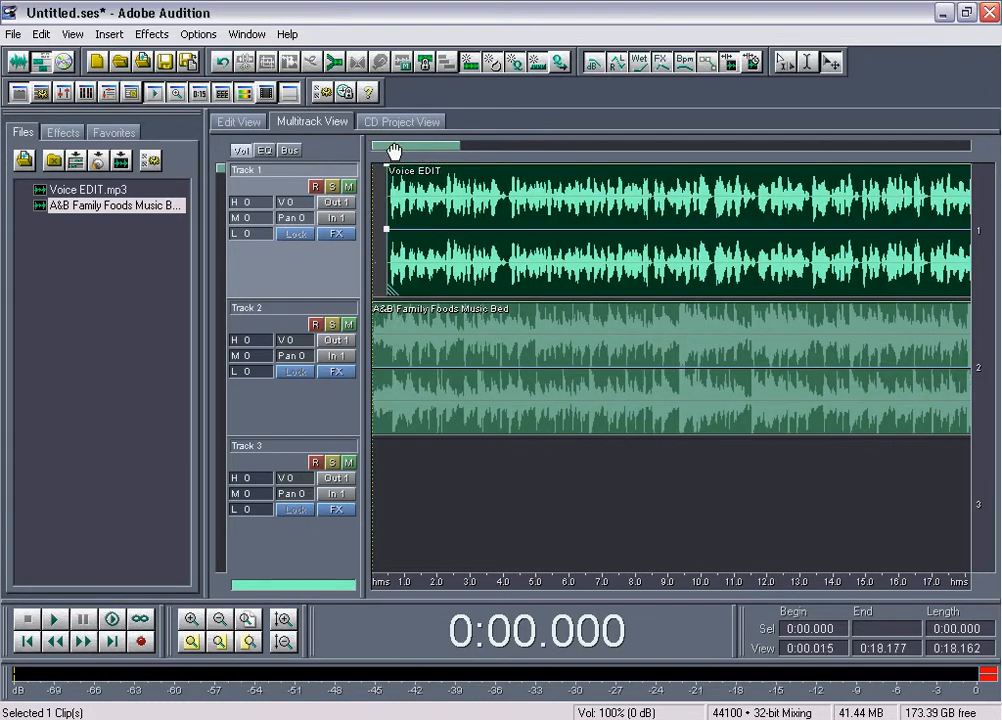
pyautogui.scroll(2, 396, 197)
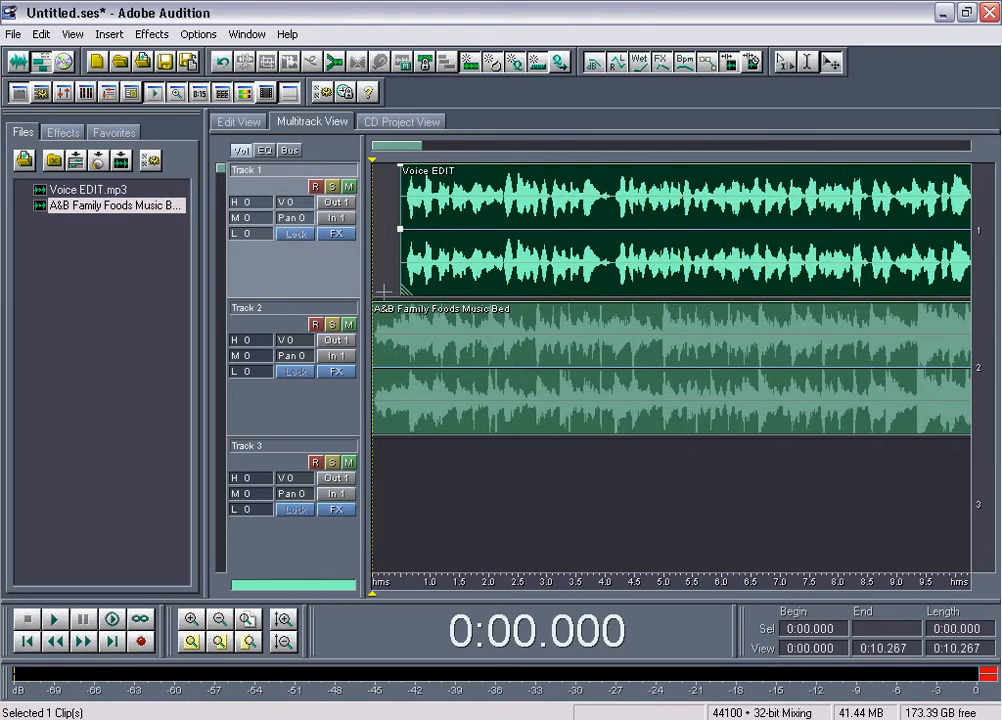
pyautogui.click(384, 310)
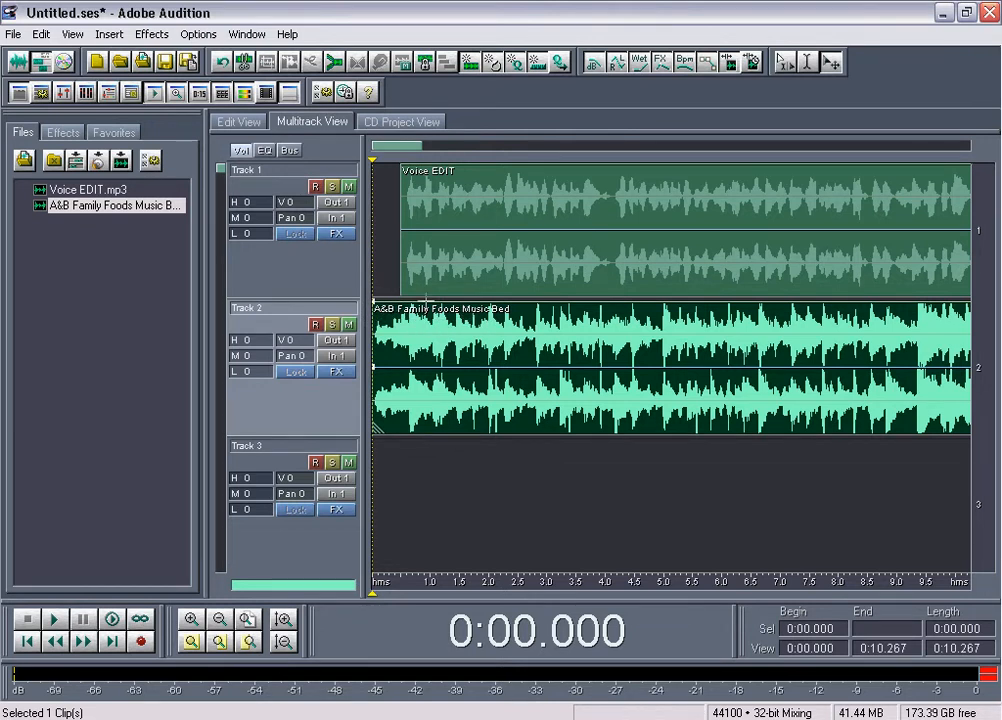
pyautogui.moveTo(376, 305)
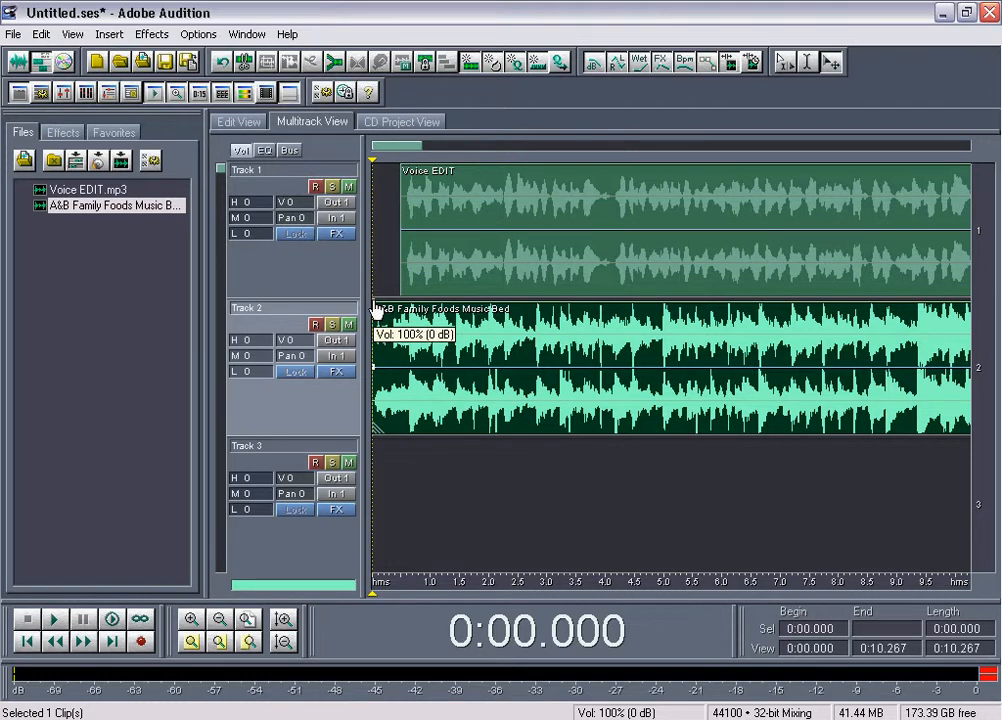
pyautogui.moveTo(376, 306); pyautogui.dragTo(371, 349)
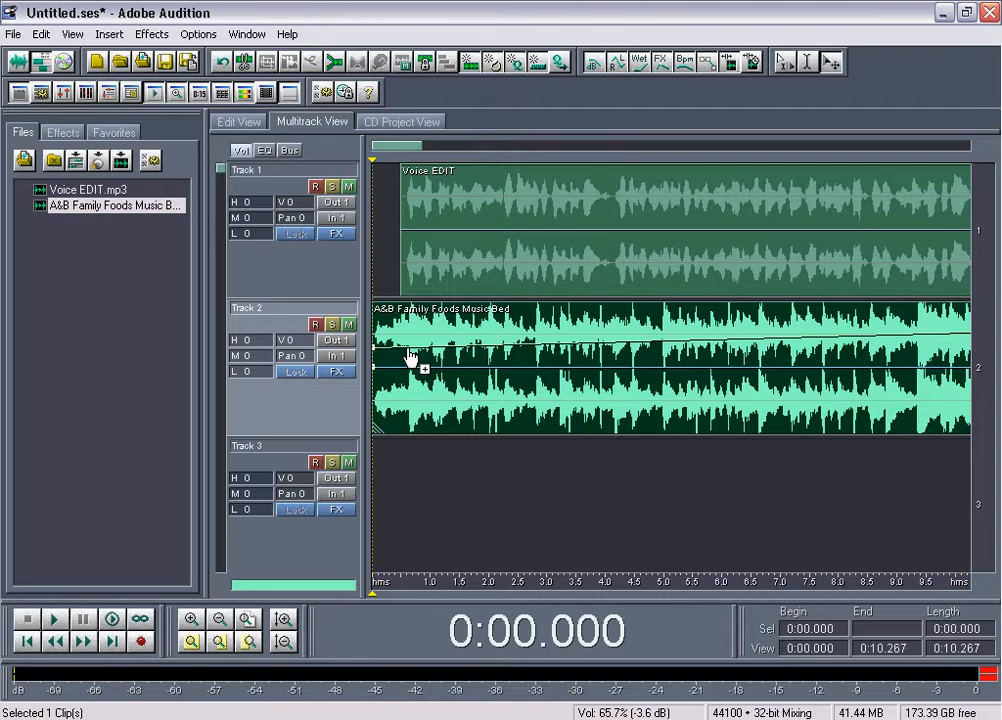
# Add music bed envelope points that hold the opening volume until about 0.5 seconds and duck it to a low level by about 0.8 seconds.
pyautogui.moveTo(405, 357)
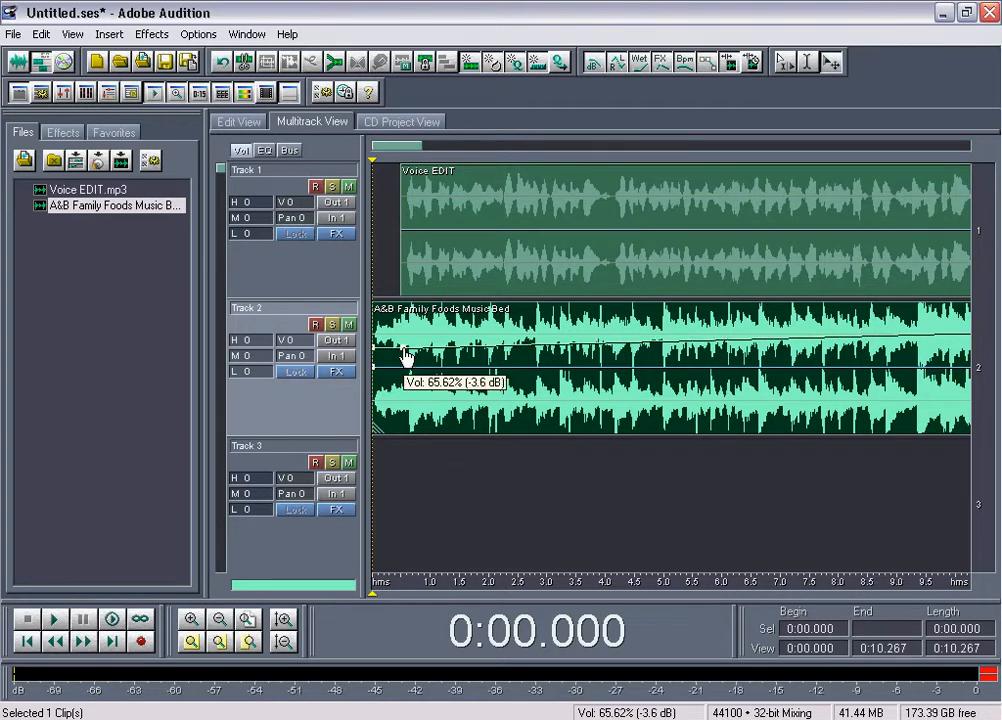
pyautogui.click(404, 350)
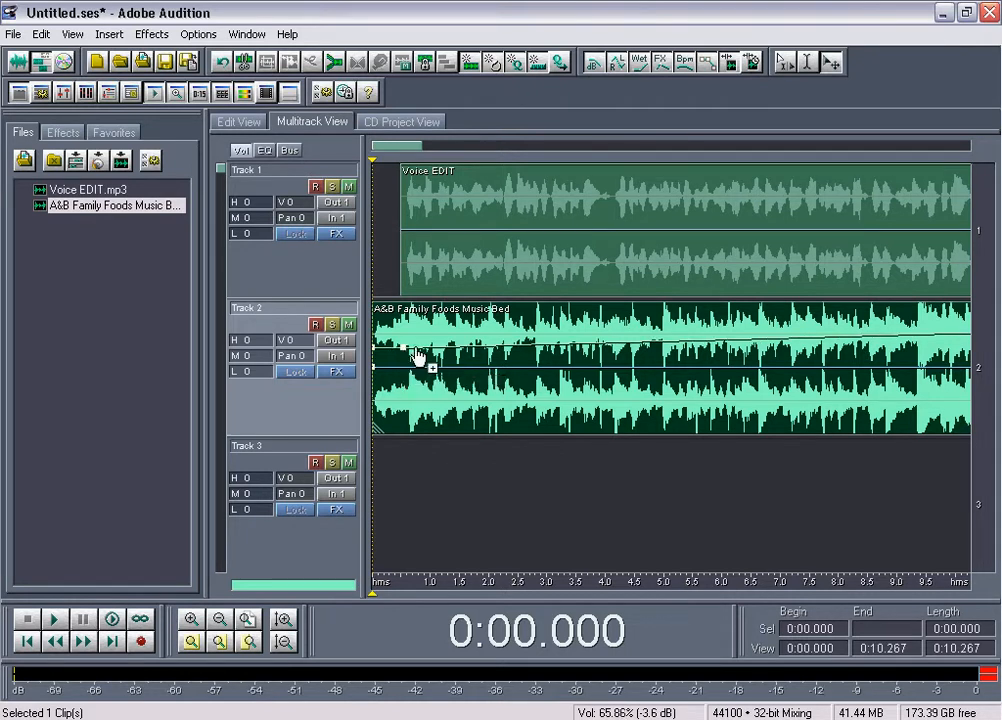
pyautogui.moveTo(431, 350); pyautogui.dragTo(423, 416)
# Shift the Voice EDIT clip slightly later on Track 1 to start at about 0.7 seconds.
pyautogui.moveTo(441, 295); pyautogui.dragTo(451, 289)
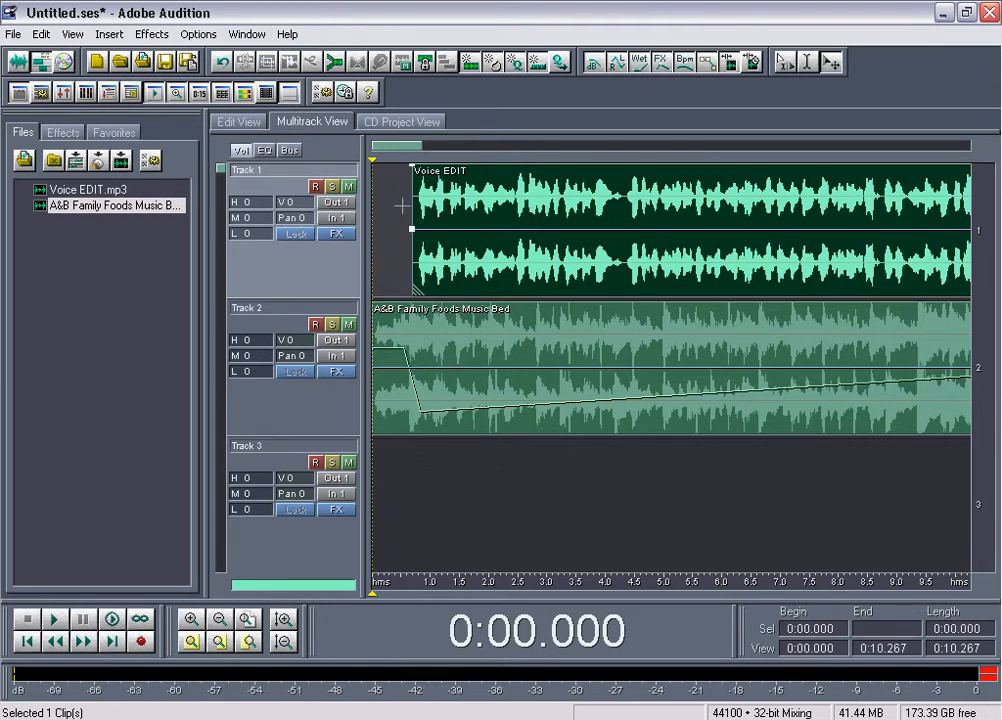
pyautogui.click(474, 283)
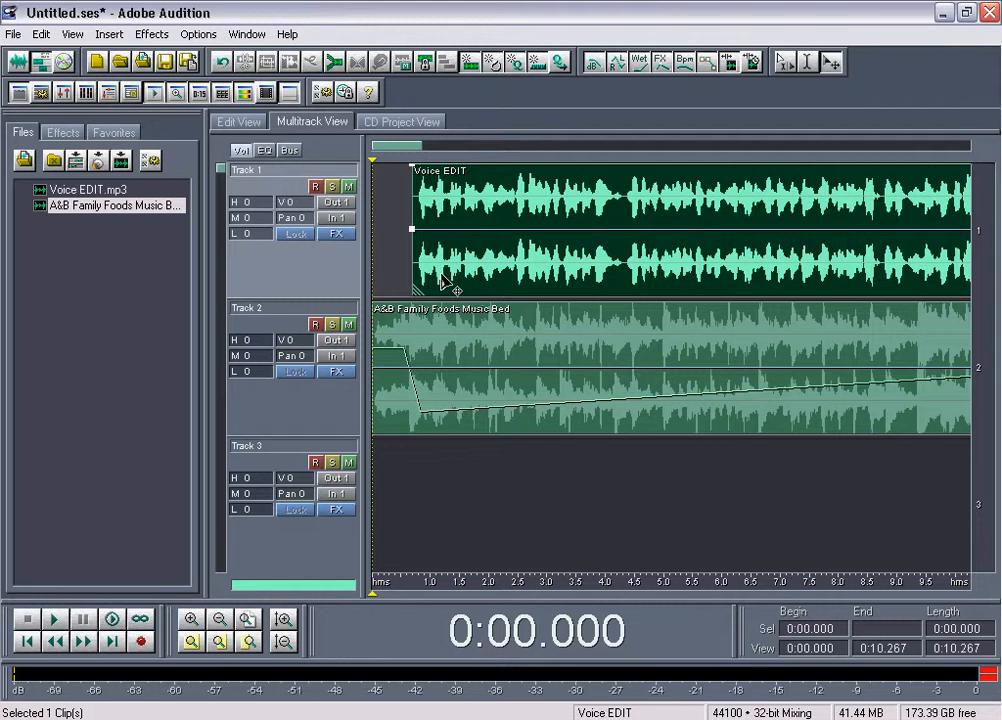
# Hold the music bed's ducked level until about 28.4 seconds, and raise it to about 64% (-3.8 dB) from the voice's end to 0:30.
pyautogui.moveTo(398, 148); pyautogui.dragTo(522, 148)
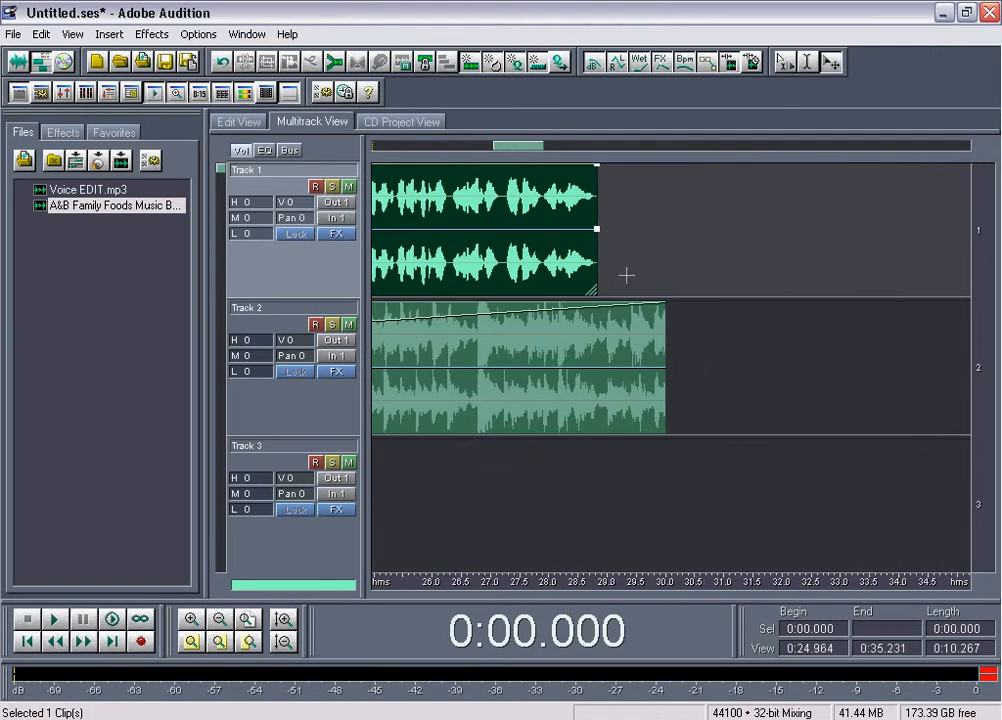
pyautogui.click(646, 329)
pyautogui.scroll(-2, 502, 148)
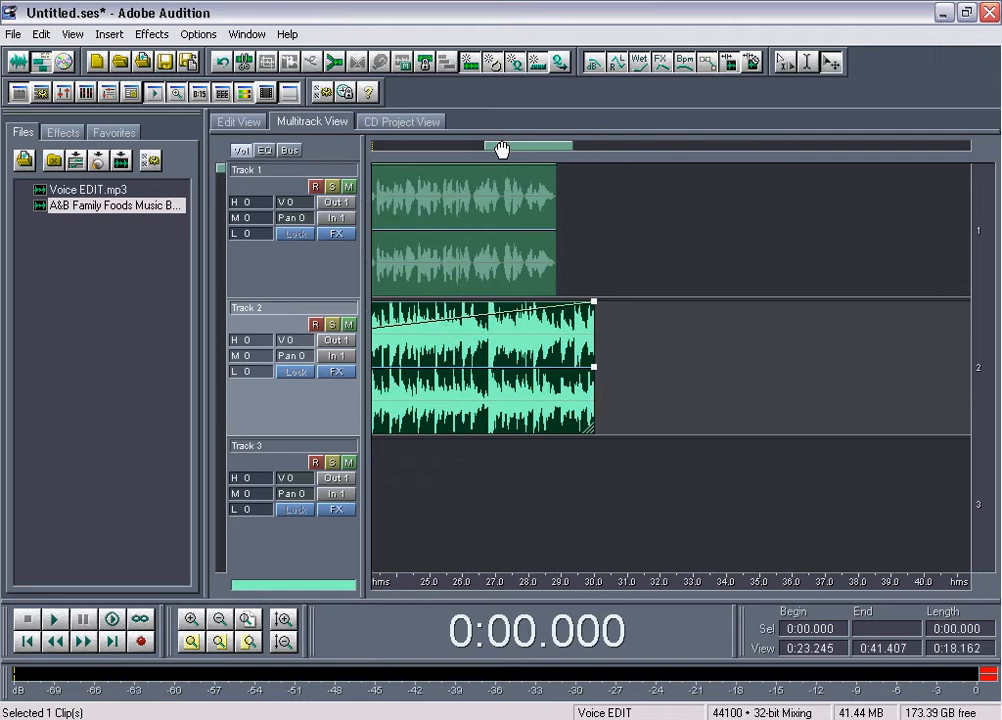
pyautogui.moveTo(502, 148); pyautogui.dragTo(415, 154)
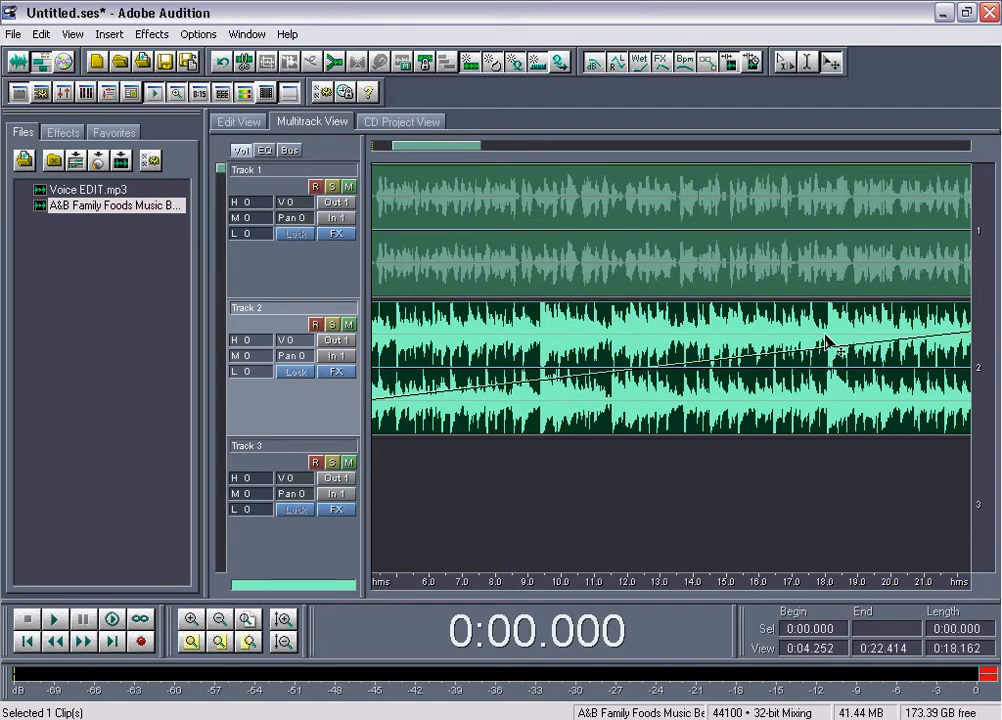
pyautogui.moveTo(494, 150); pyautogui.dragTo(594, 150)
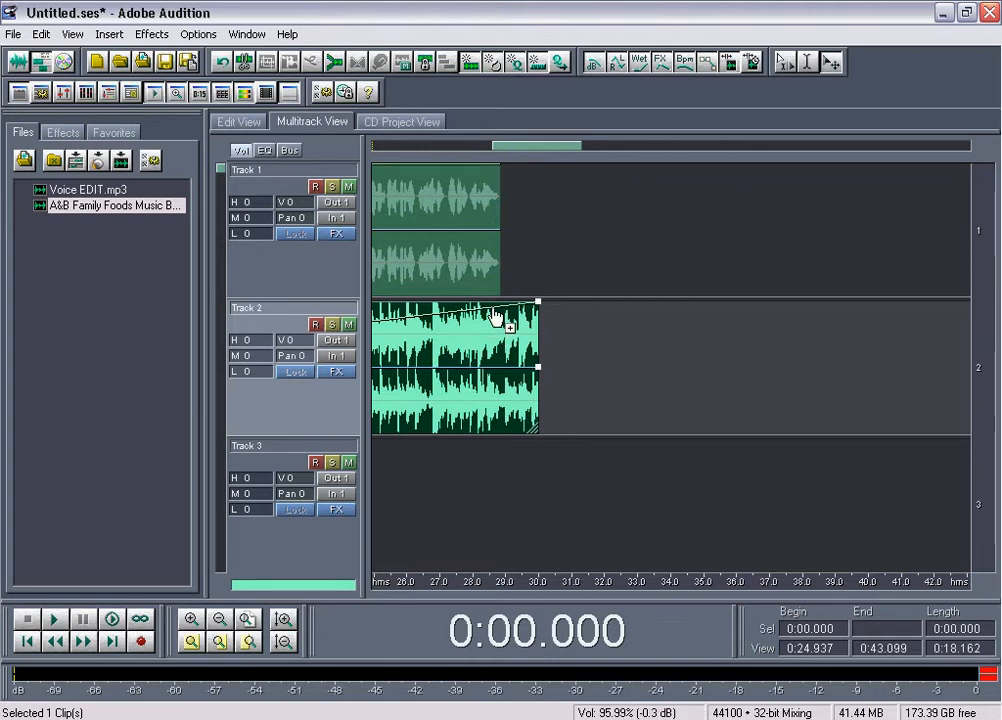
pyautogui.moveTo(494, 317); pyautogui.dragTo(500, 349)
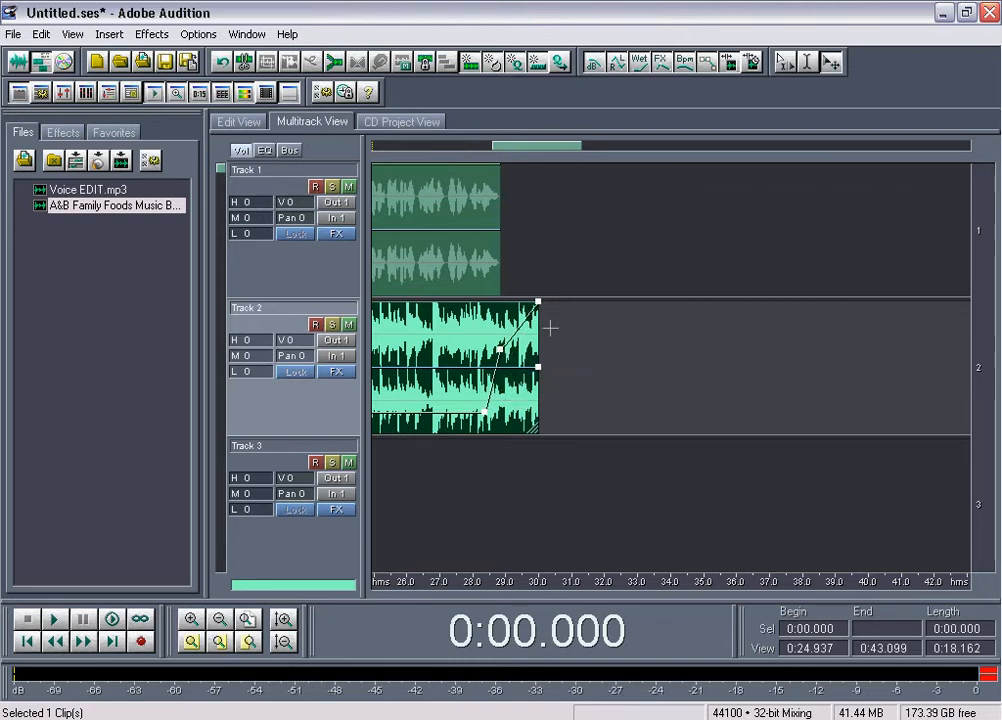
pyautogui.moveTo(540, 305); pyautogui.dragTo(540, 358)
# Add a music bed volume point at about 29.7 seconds and lower the envelope's end point to silence at 0:30 for a fade-out.
pyautogui.scroll(-2, 511, 148)
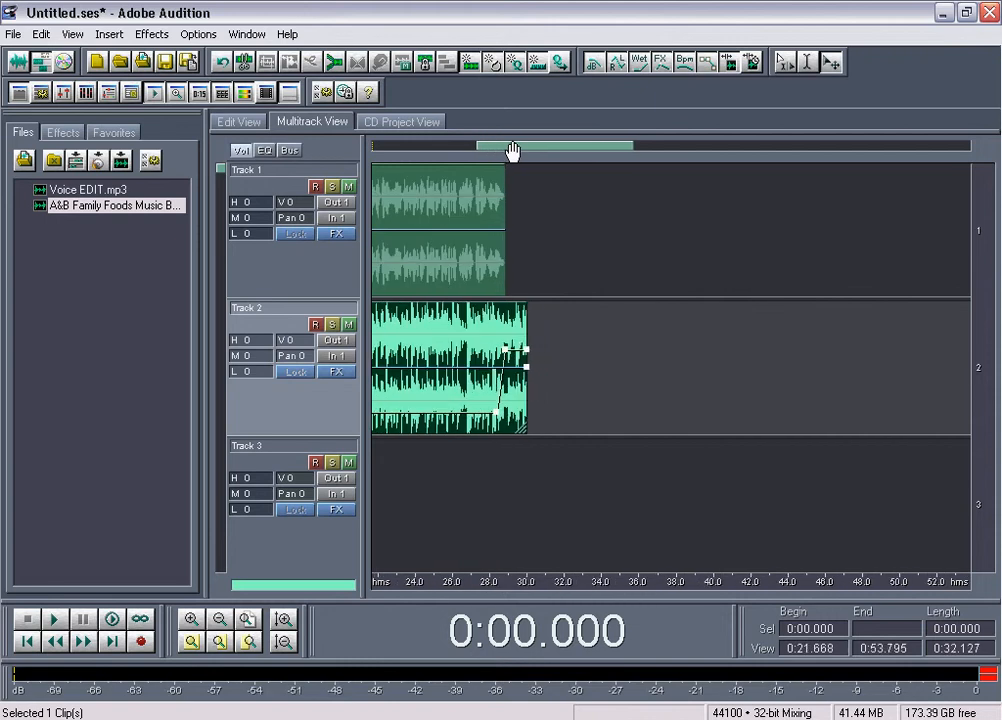
pyautogui.moveTo(511, 148); pyautogui.dragTo(379, 153)
pyautogui.scroll(-1, 426, 153)
pyautogui.scroll(1, 420, 154)
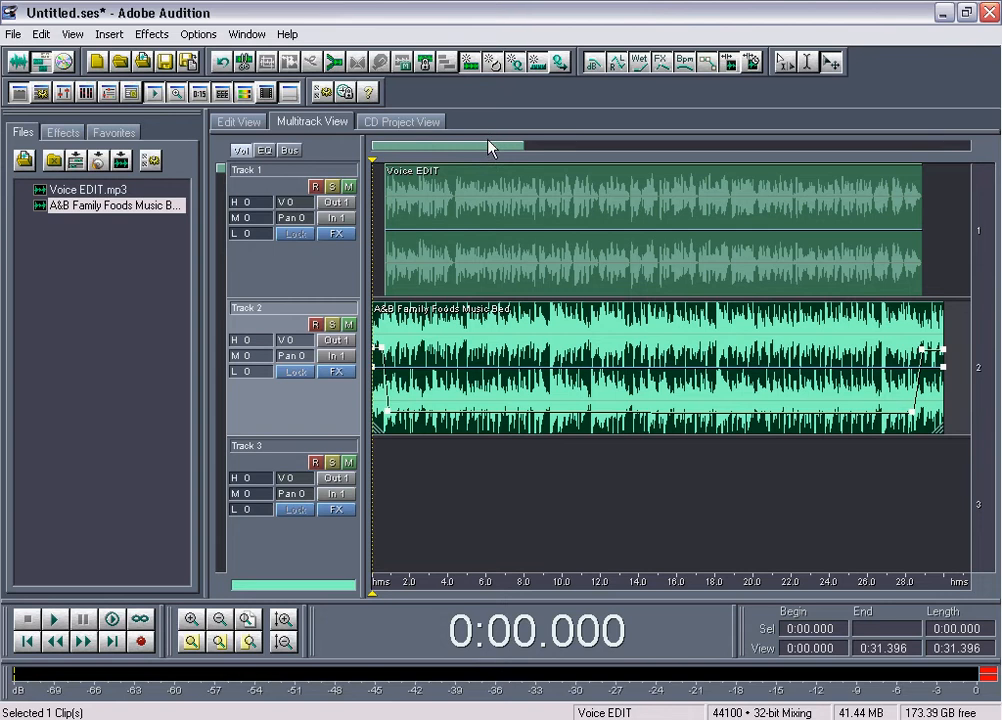
pyautogui.scroll(2, 488, 140)
pyautogui.moveTo(456, 149); pyautogui.dragTo(547, 154)
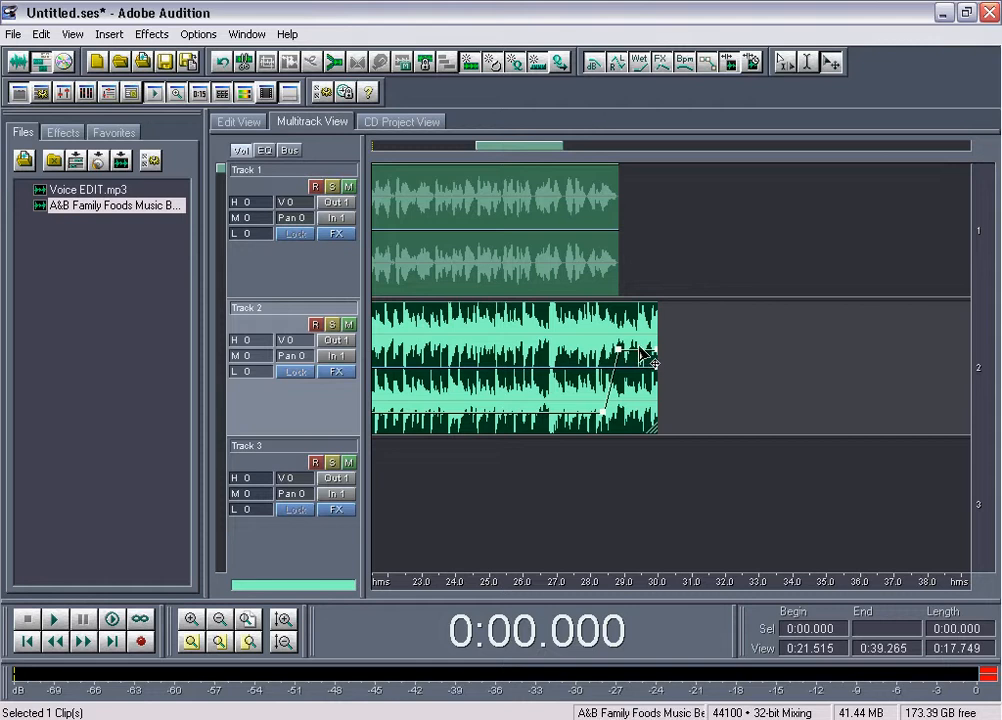
pyautogui.scroll(1, 525, 149)
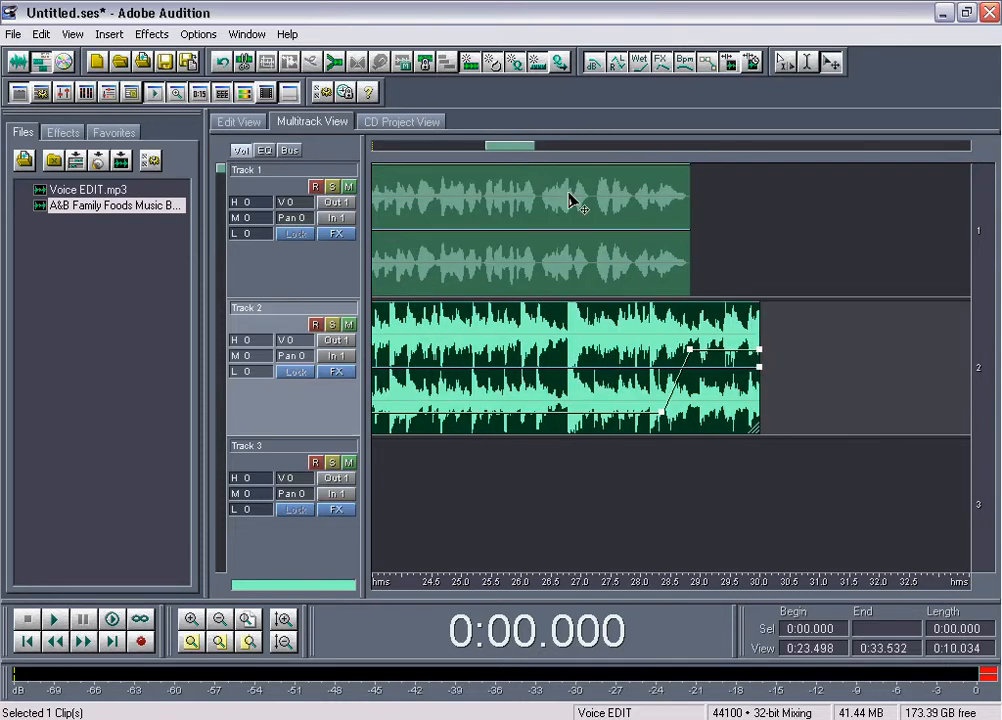
pyautogui.click(740, 351)
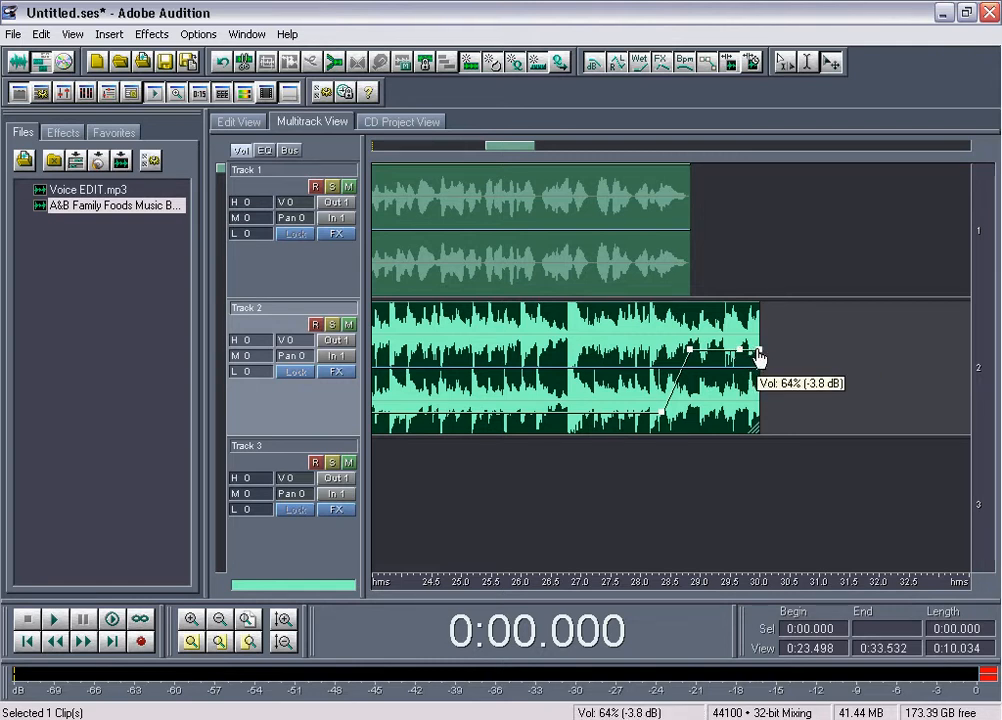
pyautogui.moveTo(758, 353); pyautogui.dragTo(762, 403)
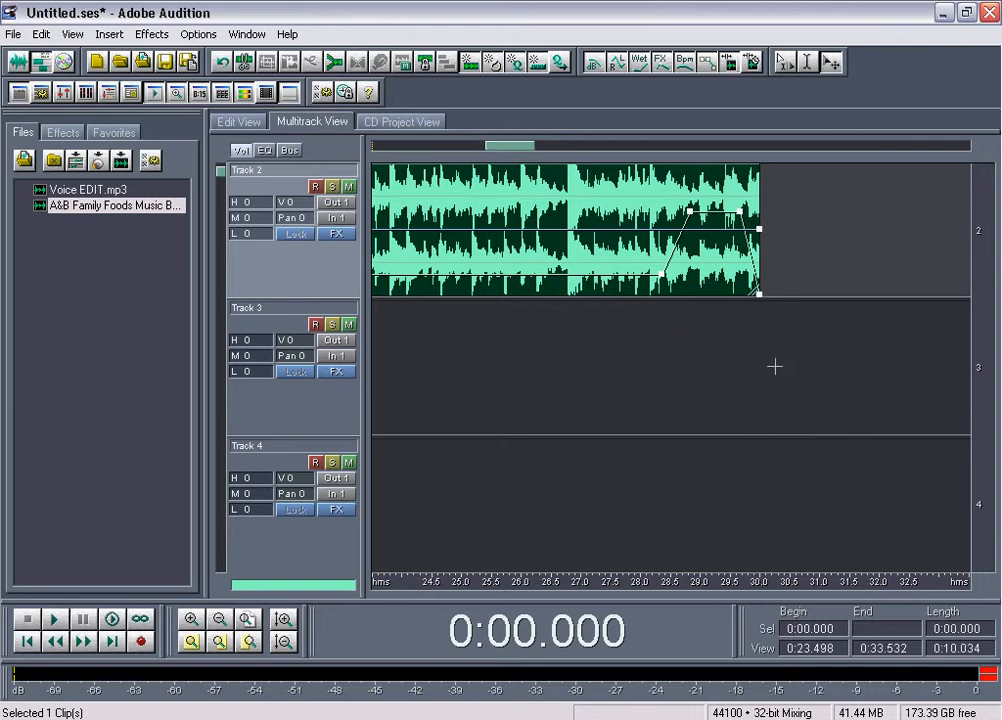
pyautogui.scroll(1, 810, 301)
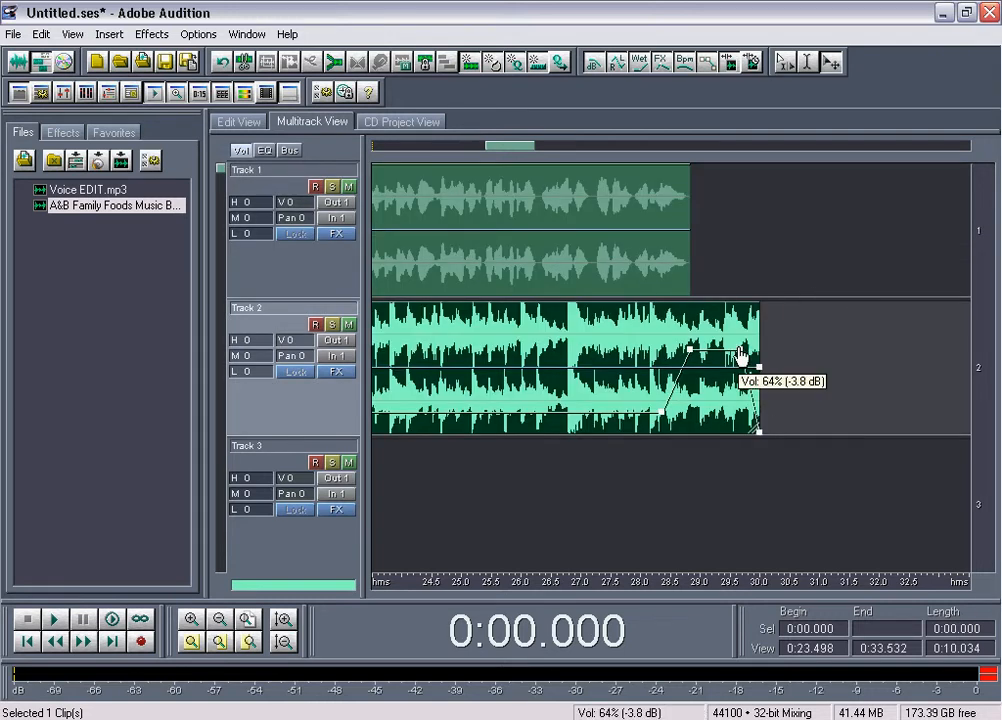
pyautogui.moveTo(760, 434)
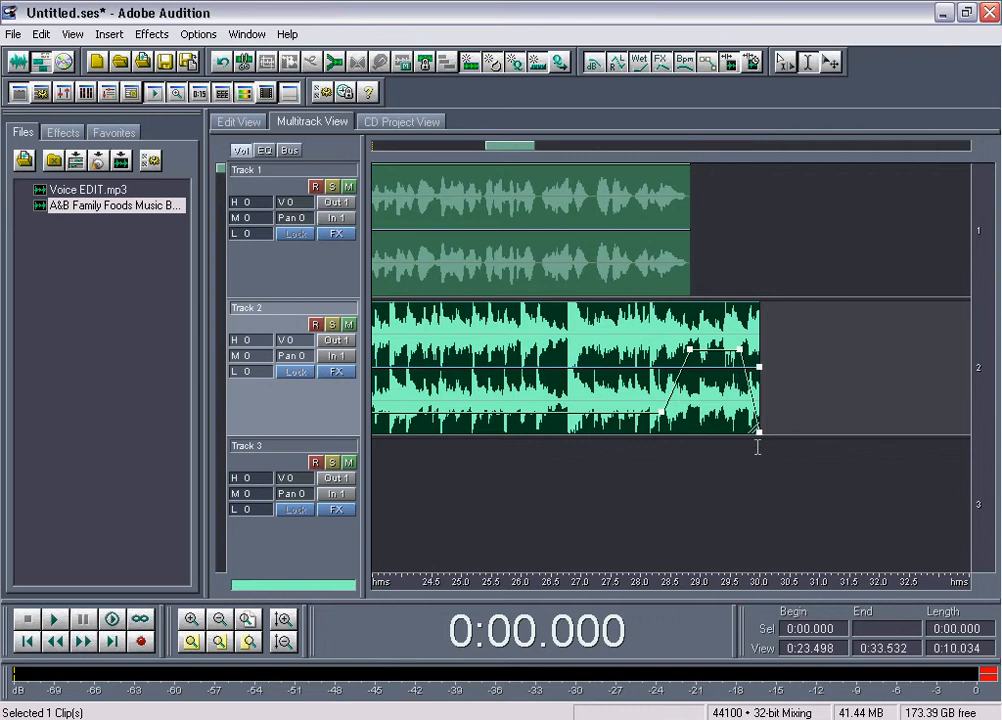
# Check the fade-out's end at 0:30, return the playback cursor to 0:00.000 and play the complete mix.
pyautogui.click(759, 441)
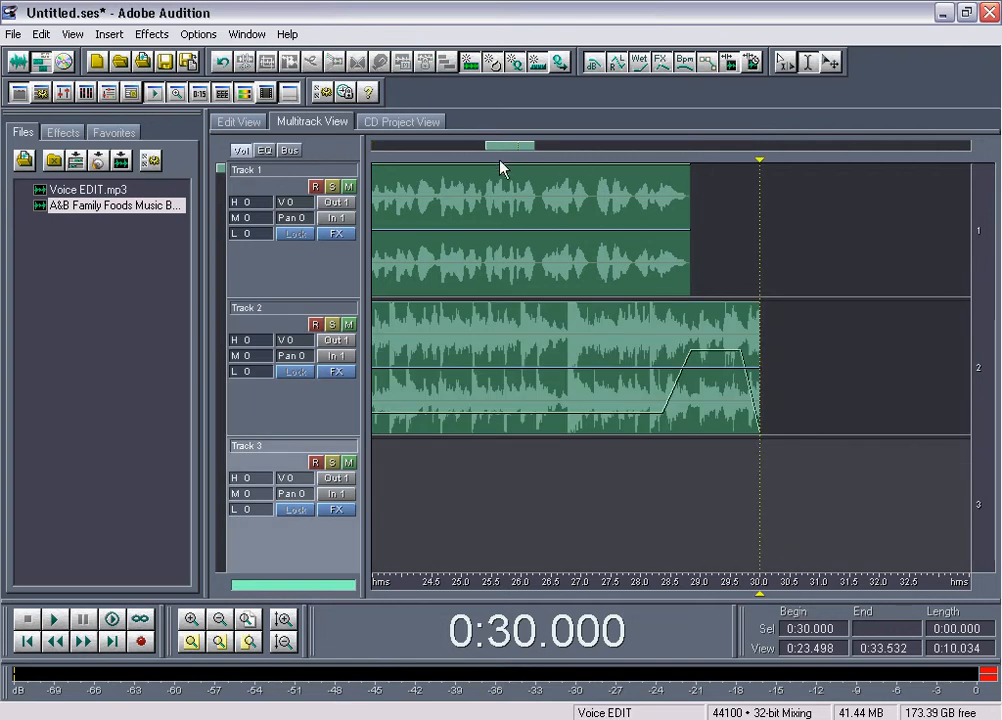
pyautogui.scroll(-2, 505, 150)
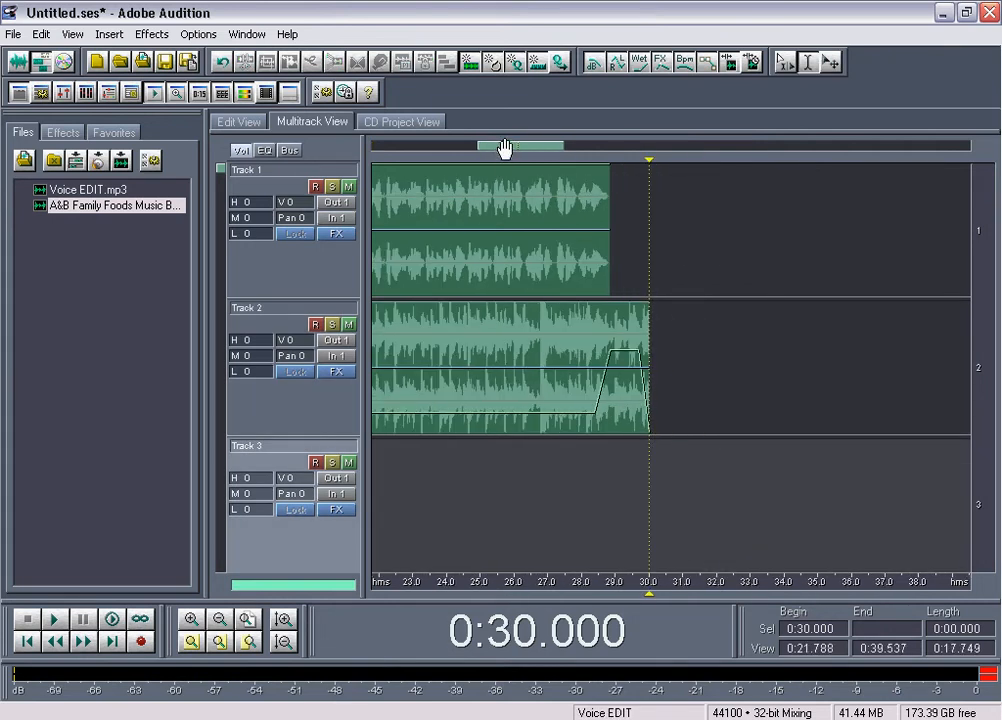
pyautogui.moveTo(505, 149); pyautogui.dragTo(405, 141)
pyautogui.scroll(-1, 483, 148)
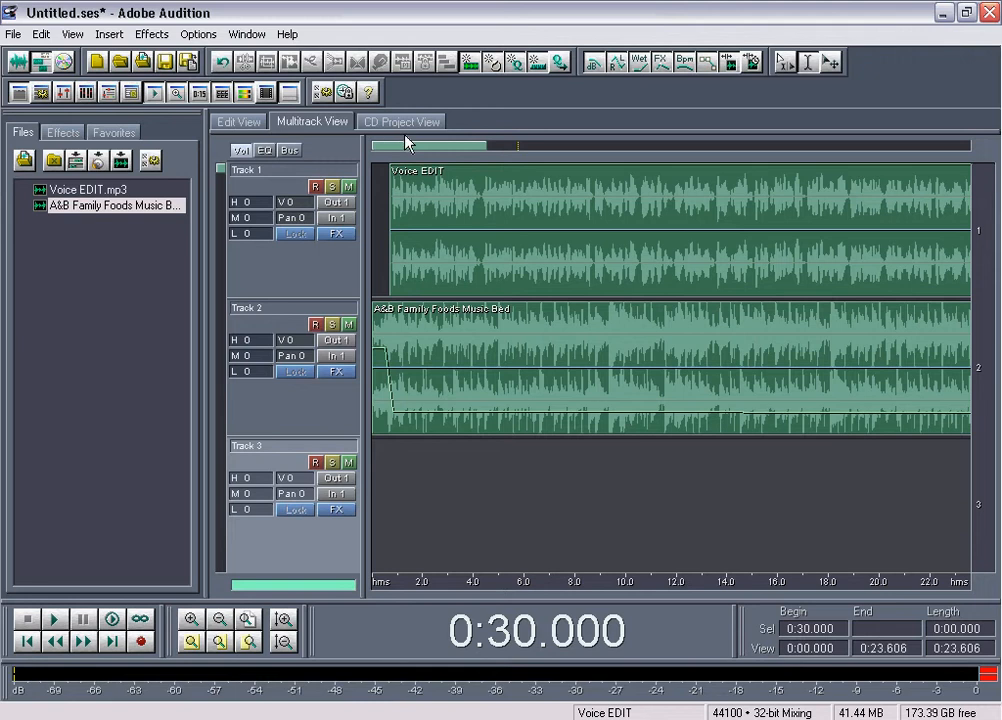
pyautogui.scroll(-2, 404, 150)
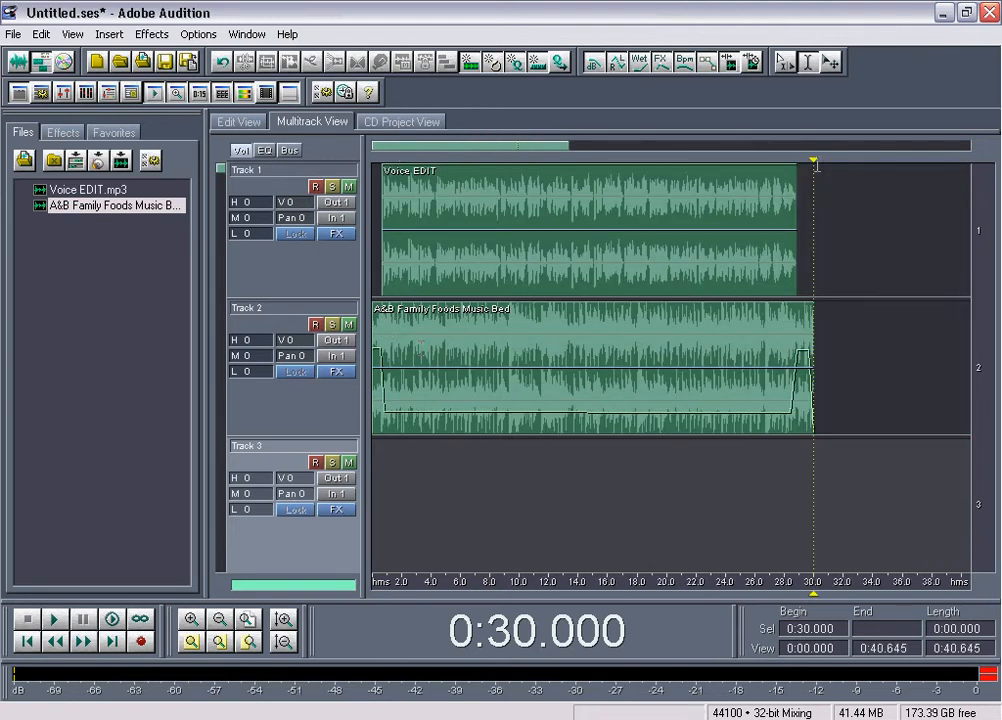
pyautogui.moveTo(816, 166); pyautogui.dragTo(250, 140)
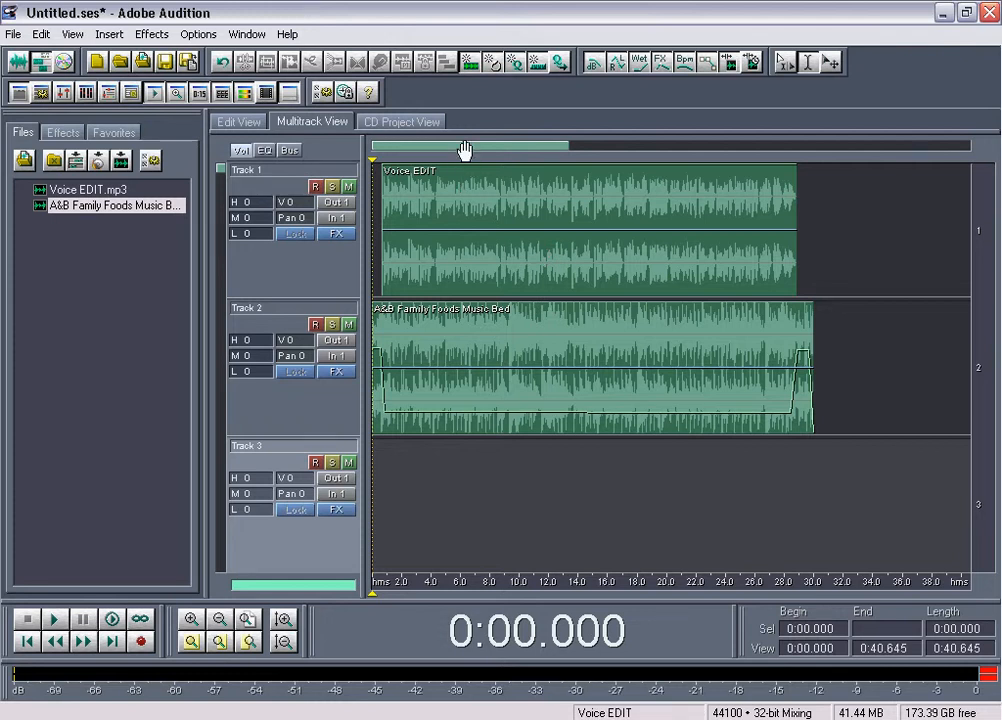
pyautogui.press('space')
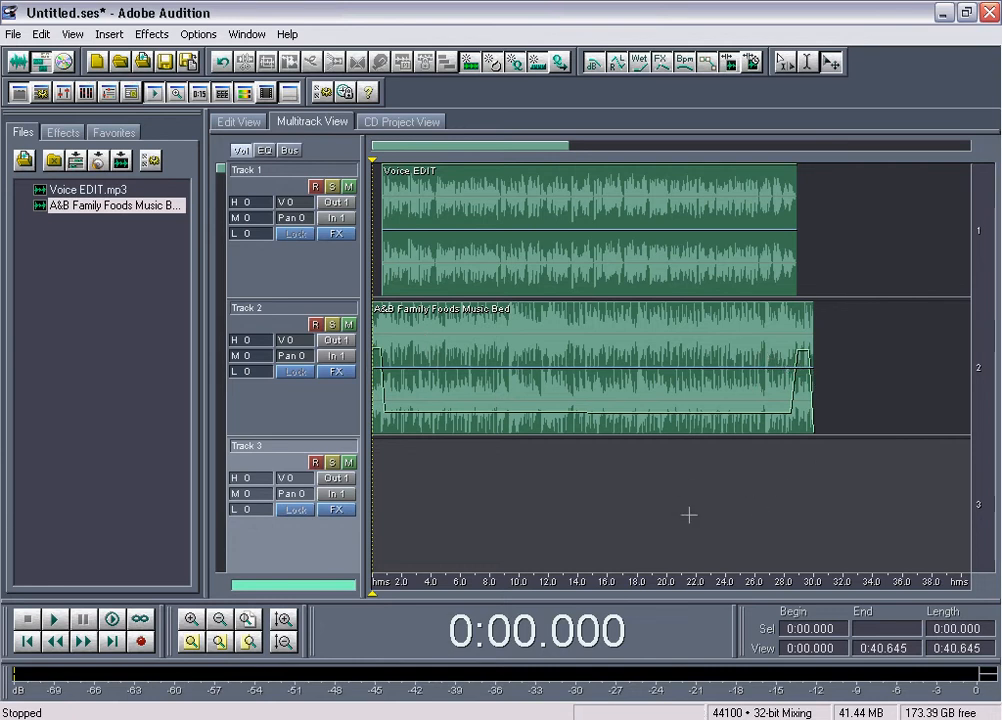
# Select both the Voice EDIT and A&B Family Foods Music Bed clips and open the audio export of the mix.
pyautogui.moveTo(761, 500); pyautogui.dragTo(514, 202)
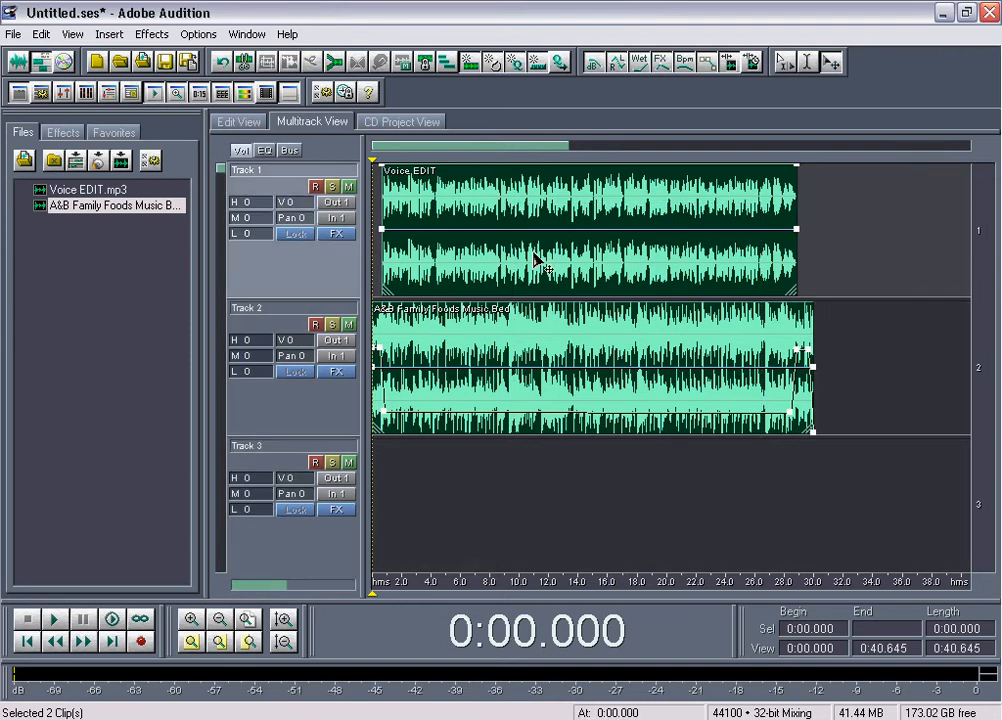
pyautogui.click(525, 449)
pyautogui.moveTo(463, 482); pyautogui.dragTo(598, 240)
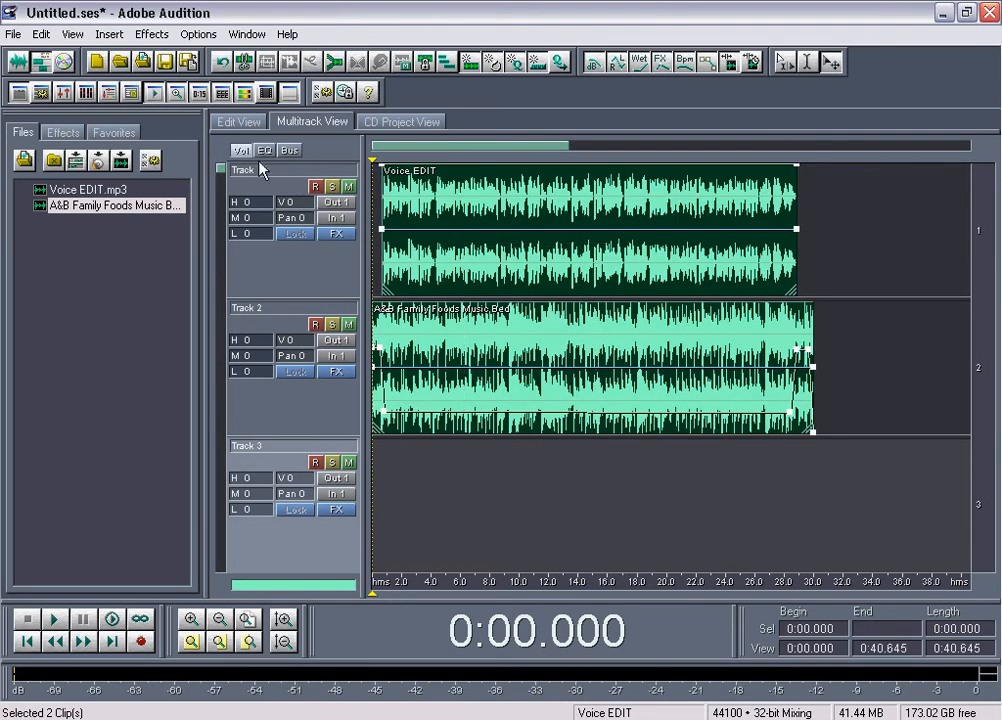
pyautogui.click(13, 38)
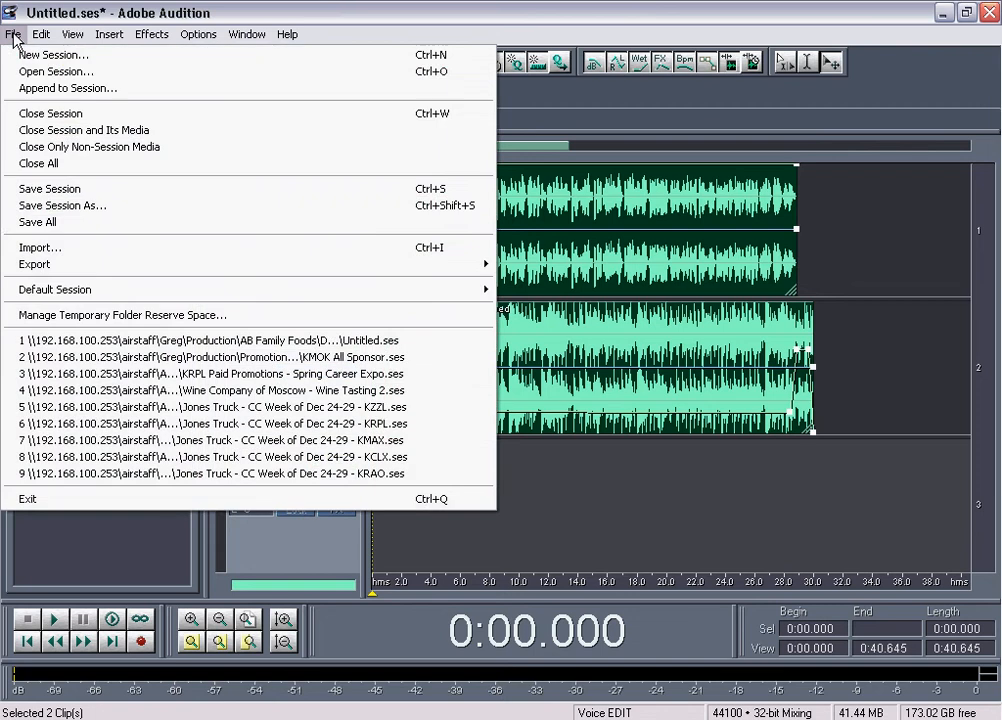
pyautogui.moveTo(476, 268)
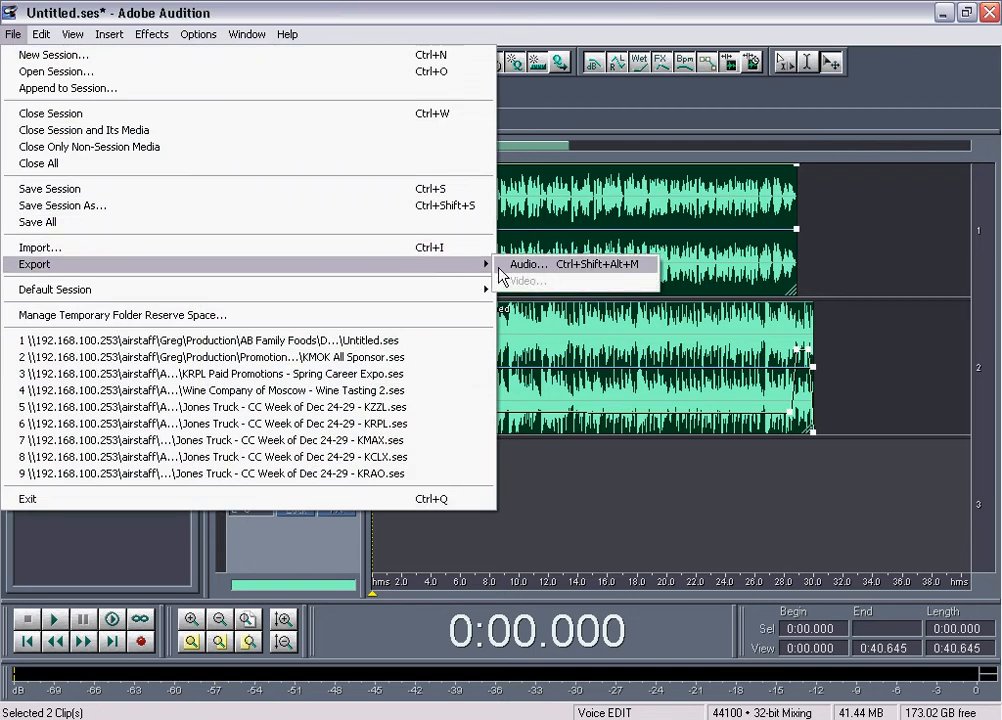
pyautogui.click(529, 265)
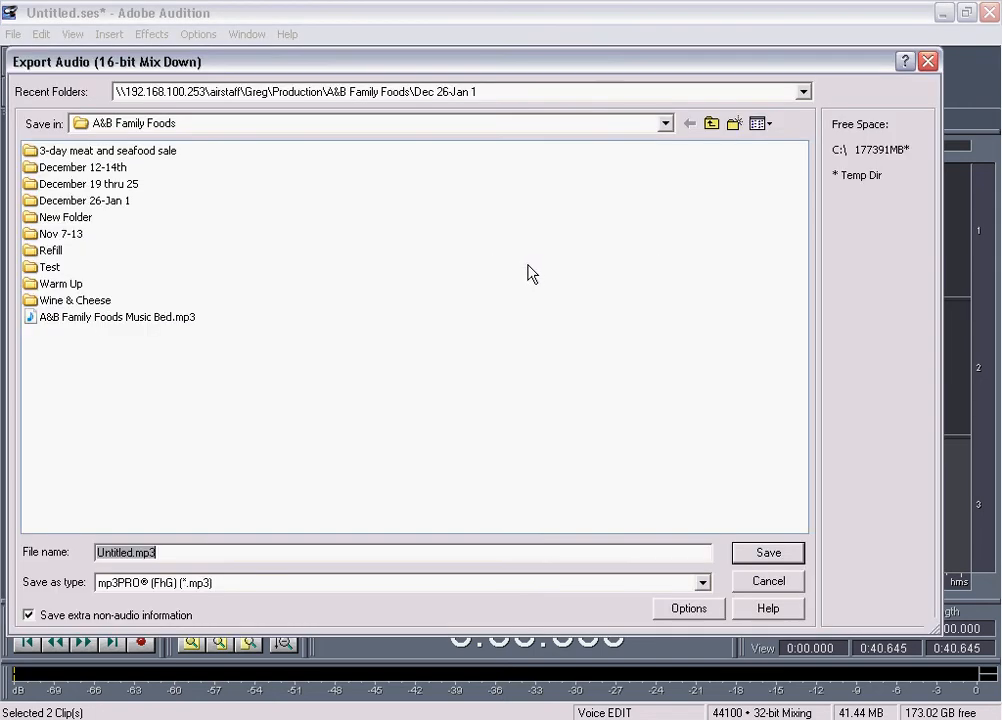
# Export the mix to the December 26-Jan 1 folder as "A&B Foods - Dec 26 Thru Jan 1 (GNC)_2.mp3" and deselect the clips.
pyautogui.doubleClick(97, 201)
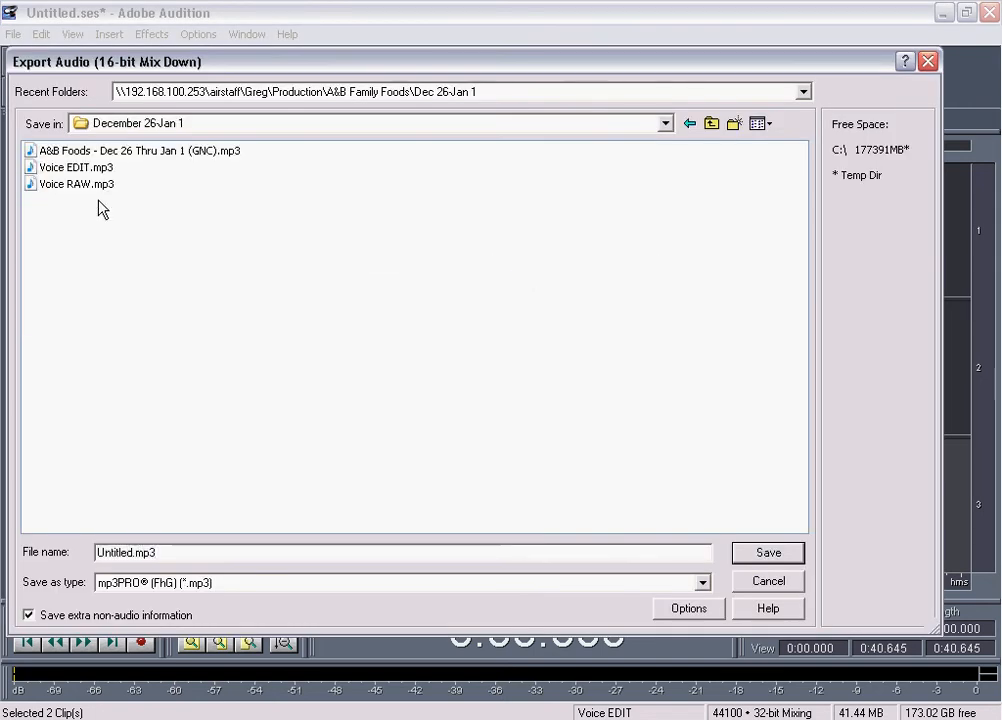
pyautogui.click(134, 152)
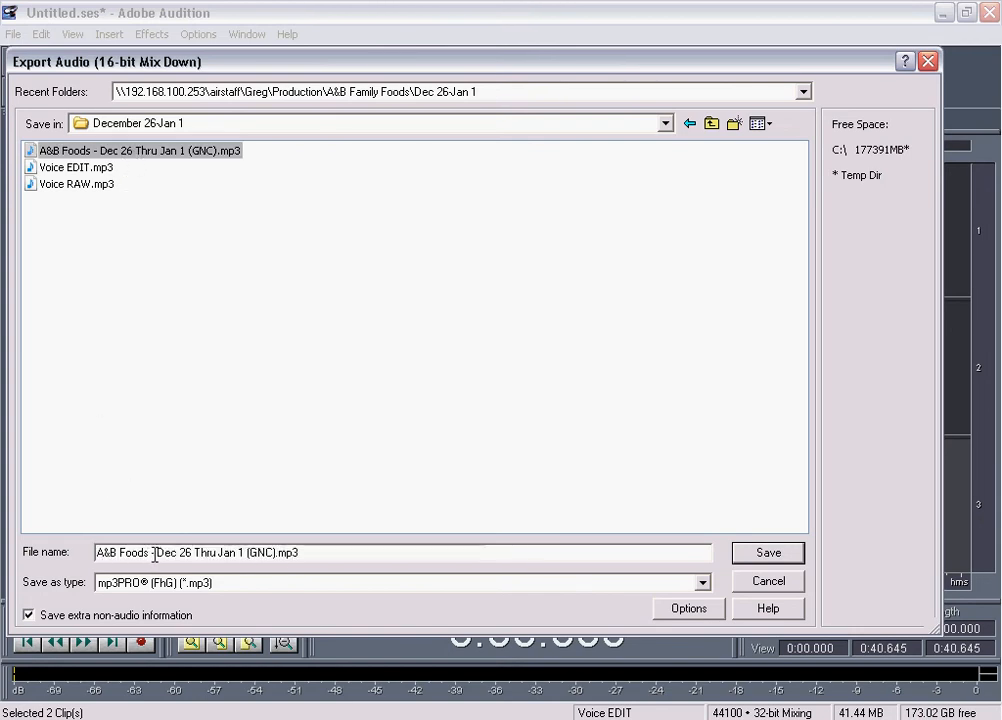
pyautogui.click(275, 553)
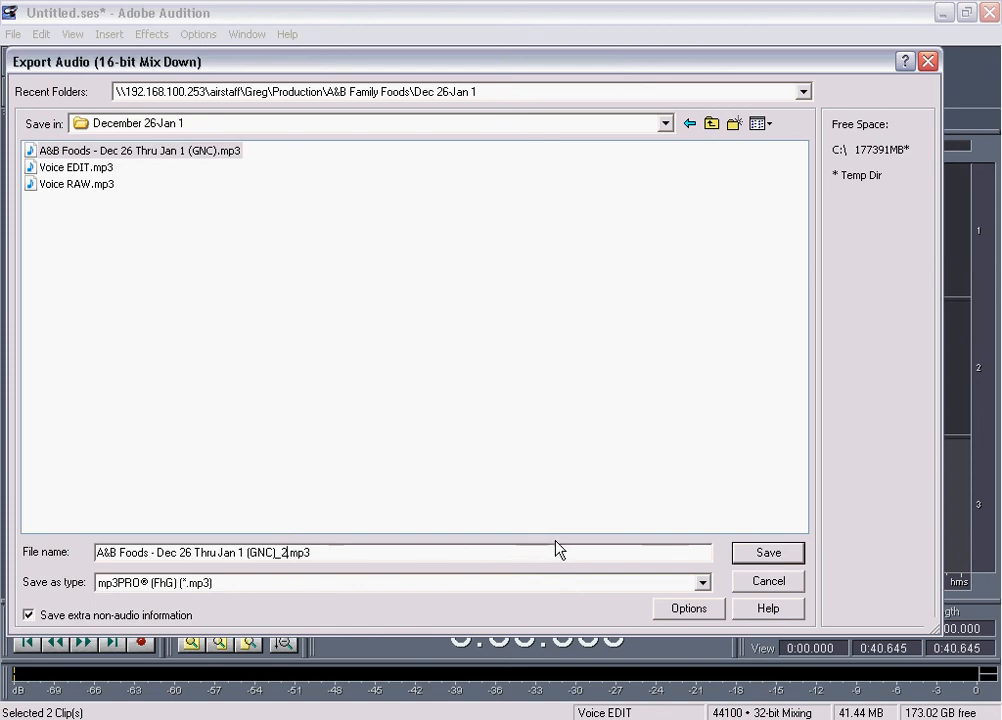
pyautogui.click(765, 556)
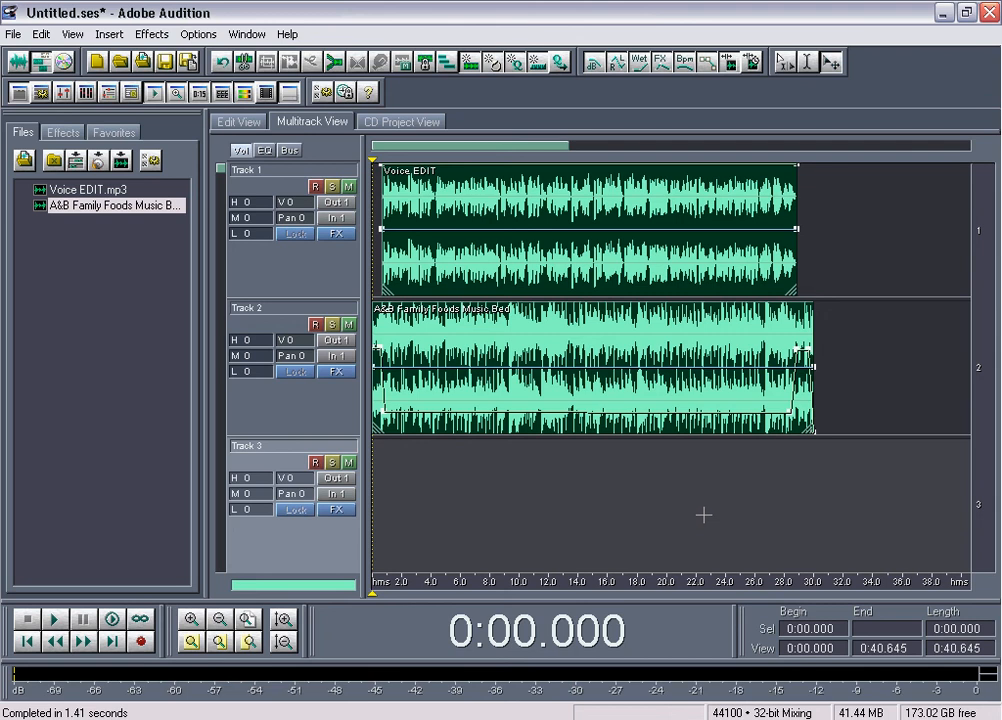
pyautogui.click(585, 507)
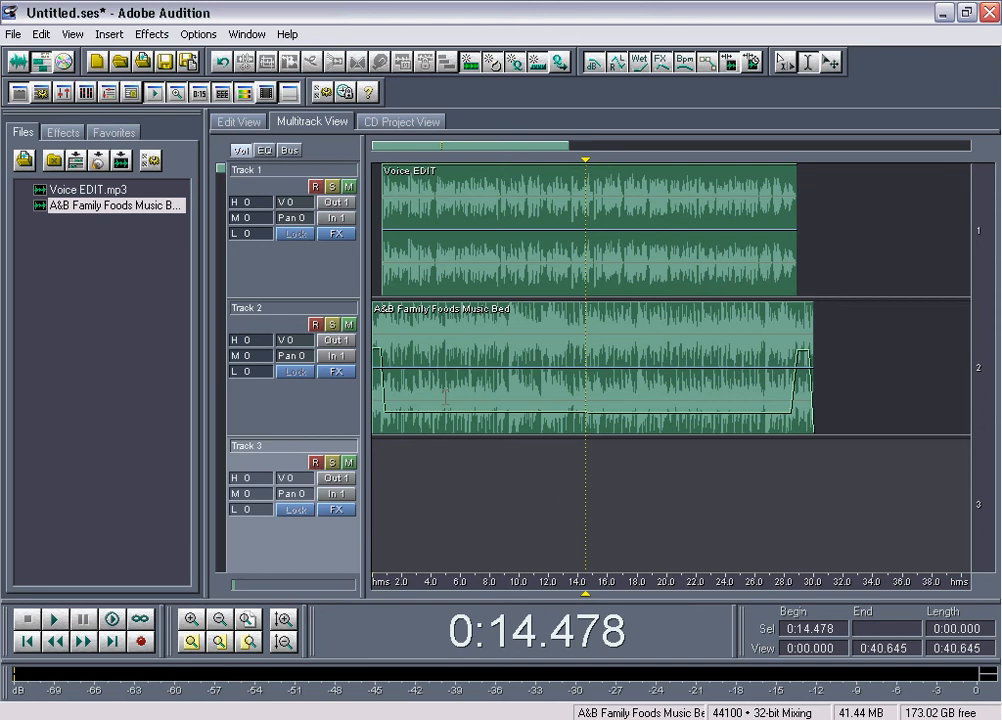